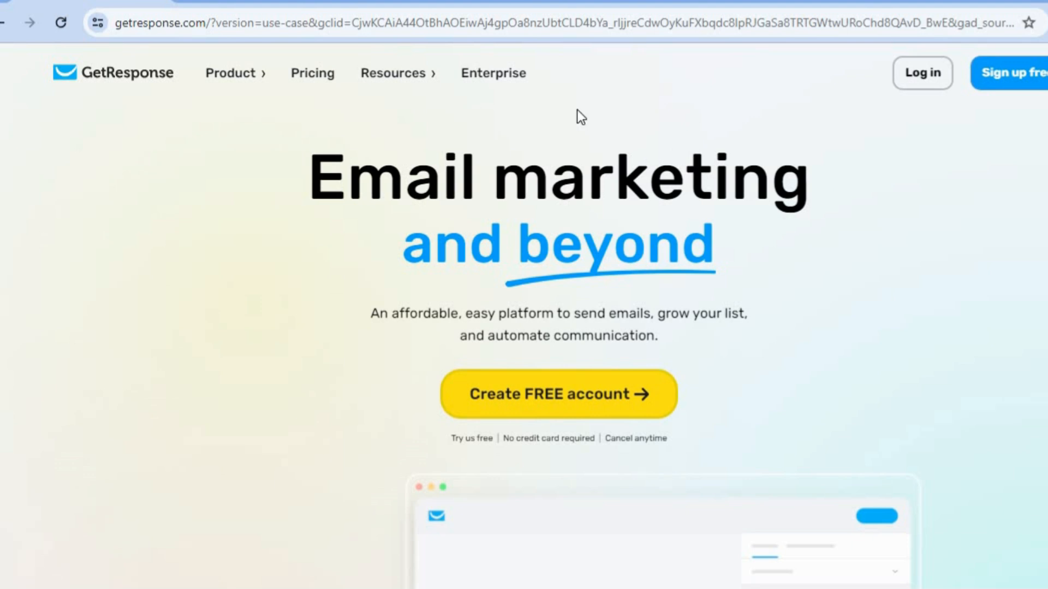
Browse the GetResponse pricing page, then return to the home page
left_click(569, 1)
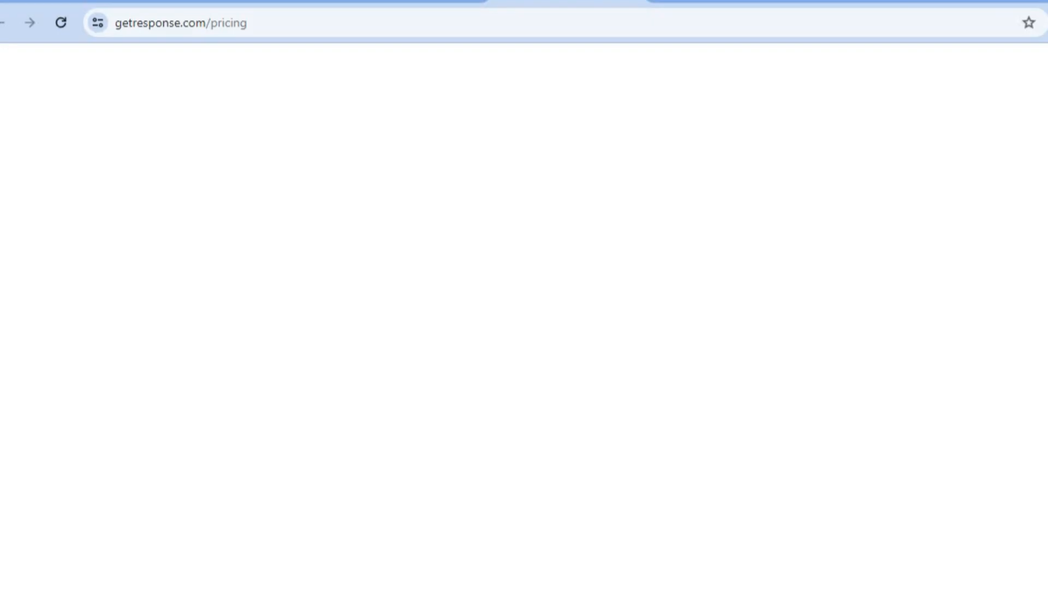
scroll(524, 322, "down", 7)
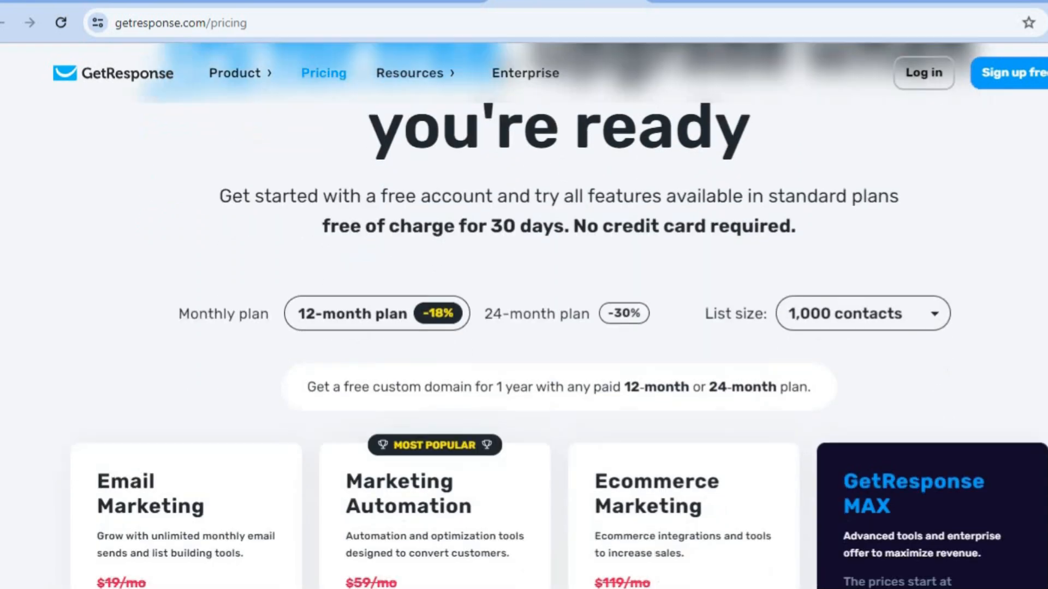
scroll(524, 322, "up", 5)
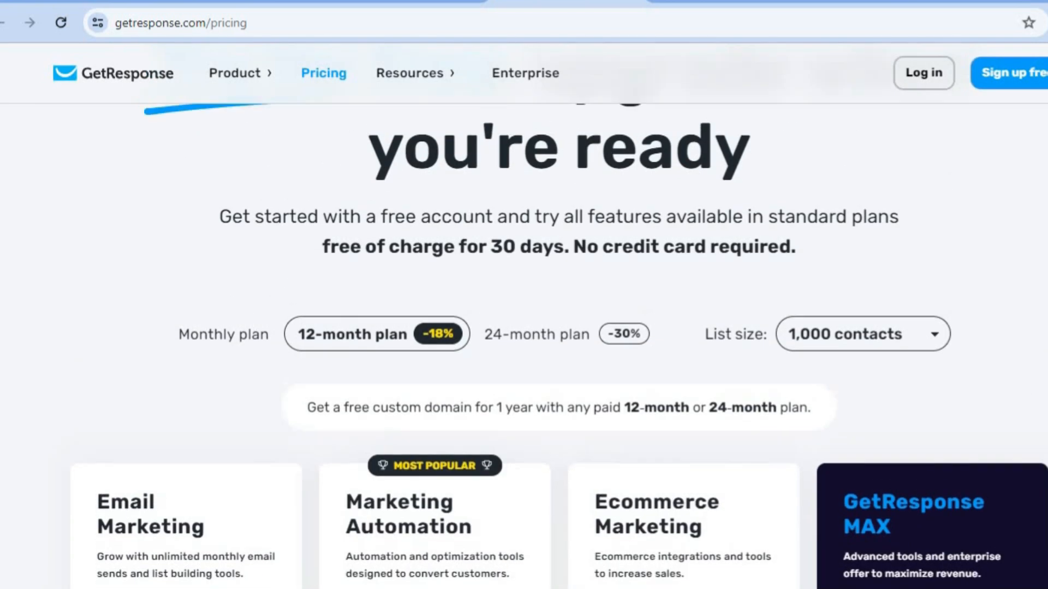
scroll(524, 344, "down", 4)
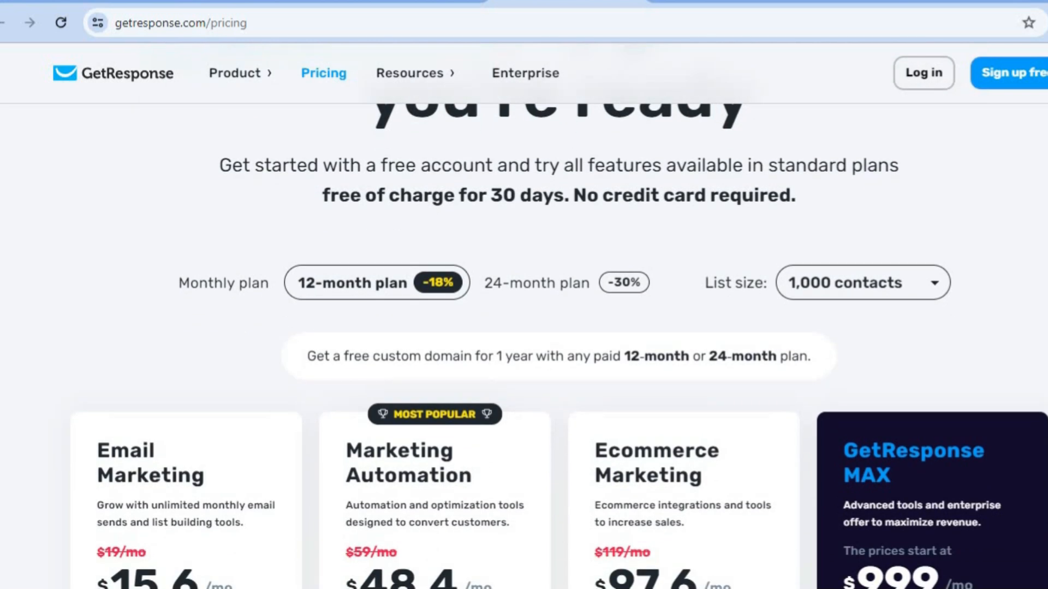
scroll(524, 343, "down", 2)
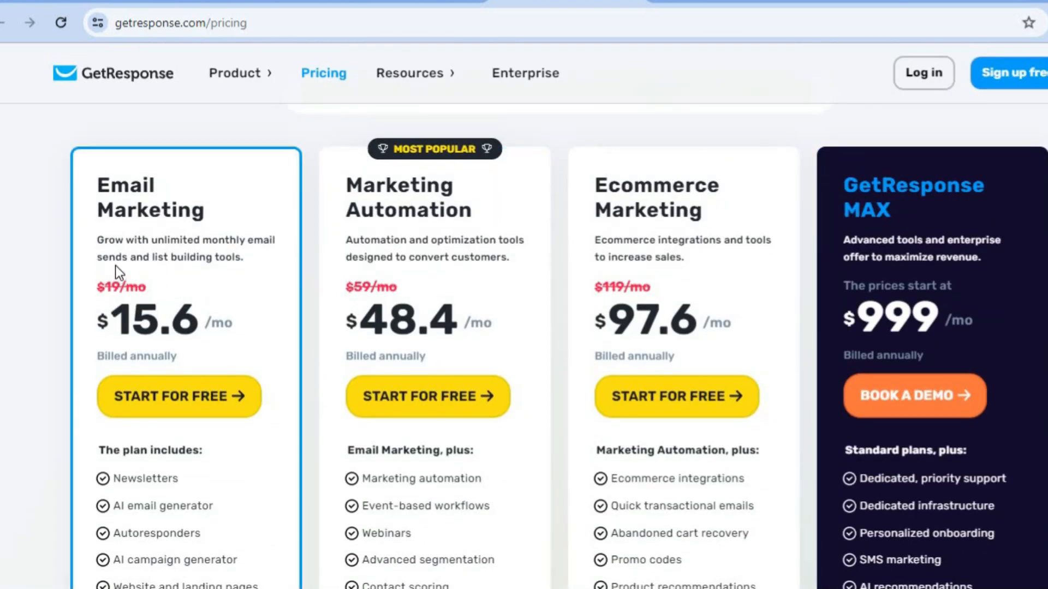
left_click(80, 5)
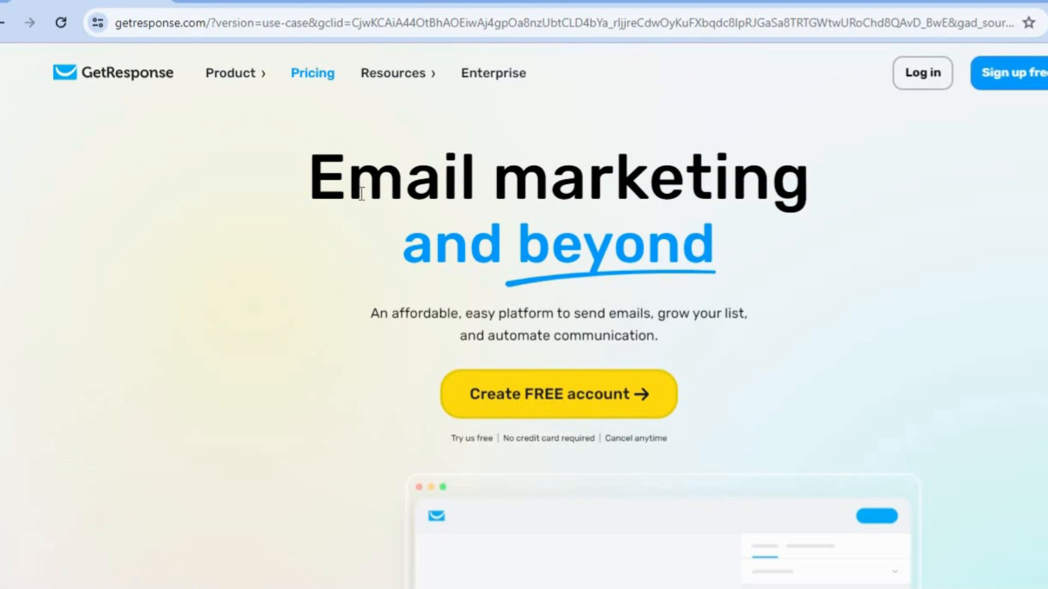
Scroll through the account setup form and choose 'I prefer to explore on my own'
left_click(237, 5)
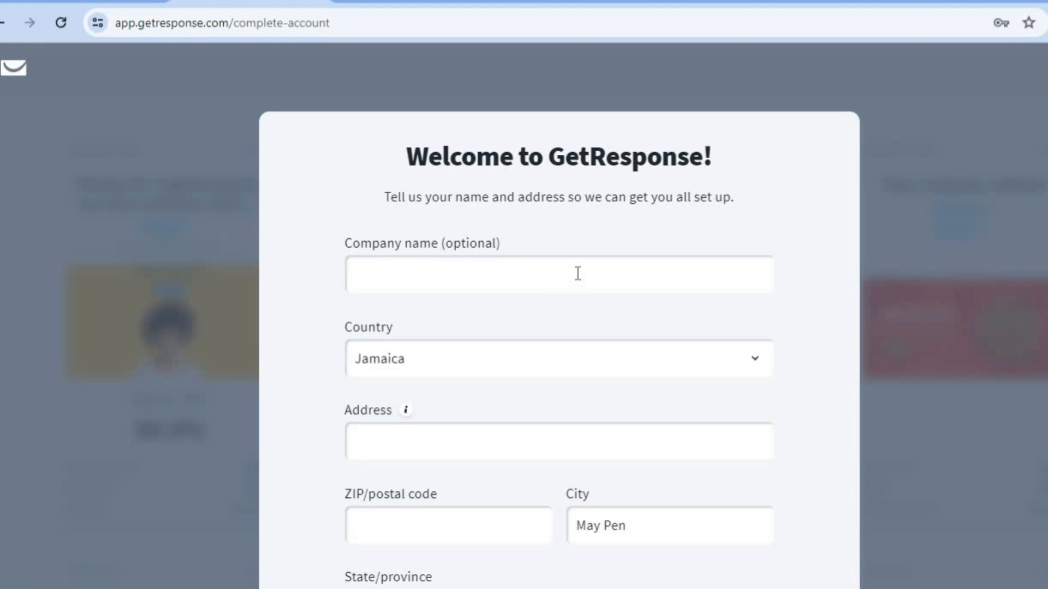
scroll(559, 327, "down", 2)
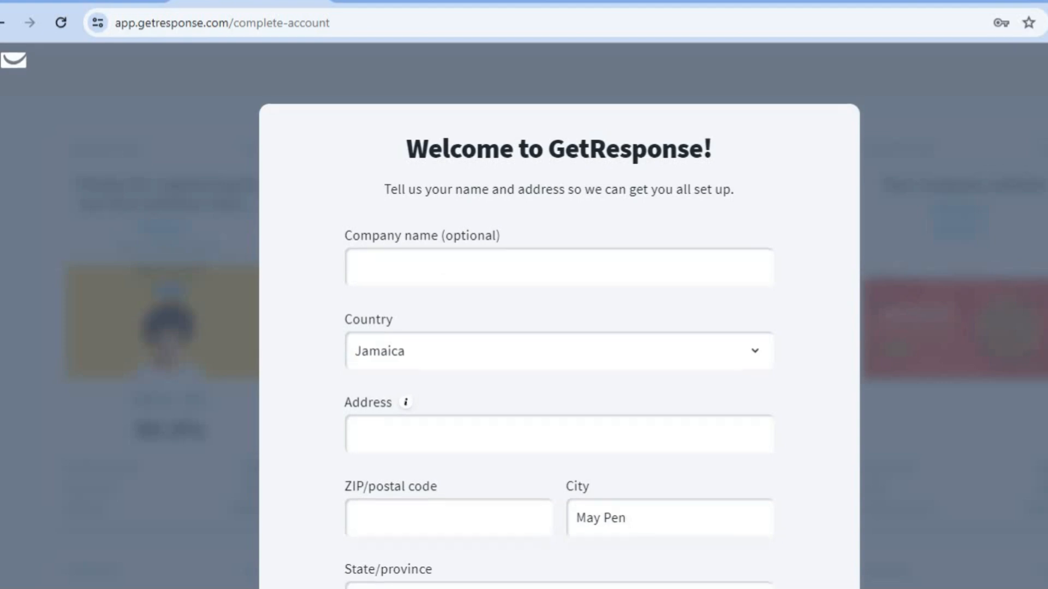
scroll(559, 327, "down", 1)
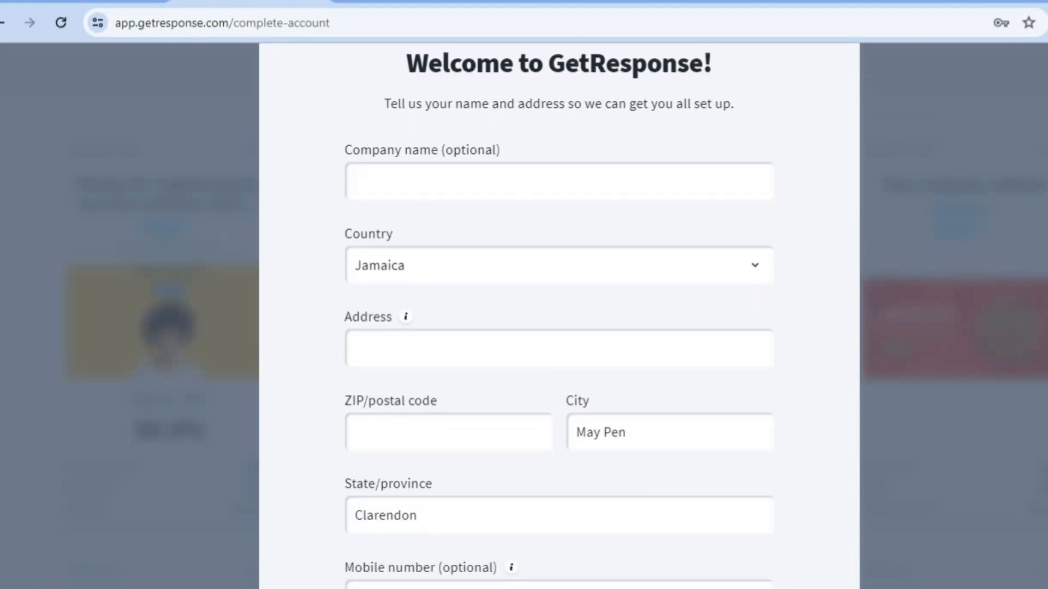
scroll(559, 316, "down", 2)
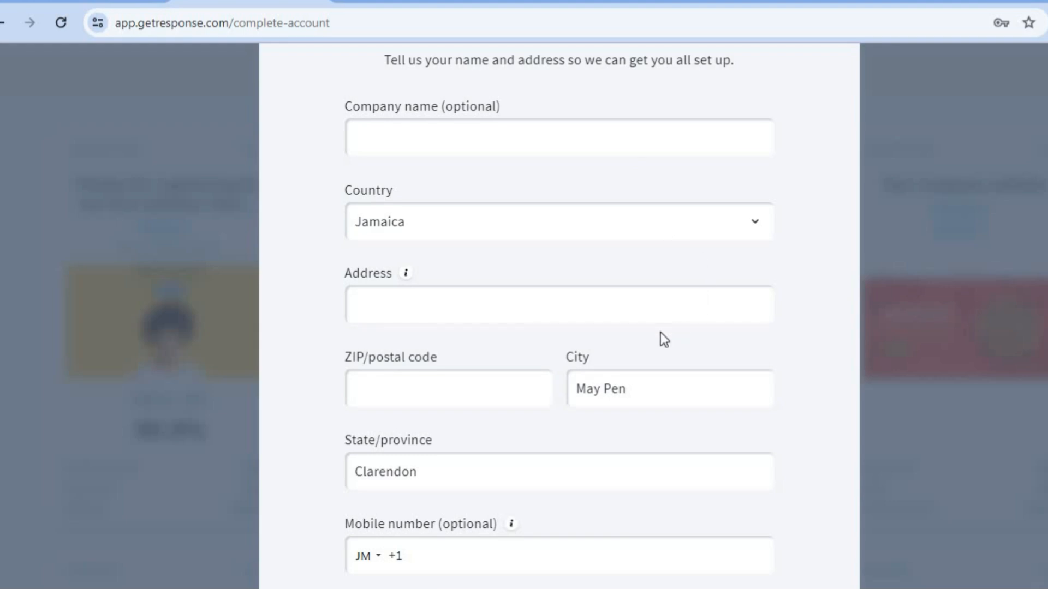
scroll(1038, 300, "down", 4)
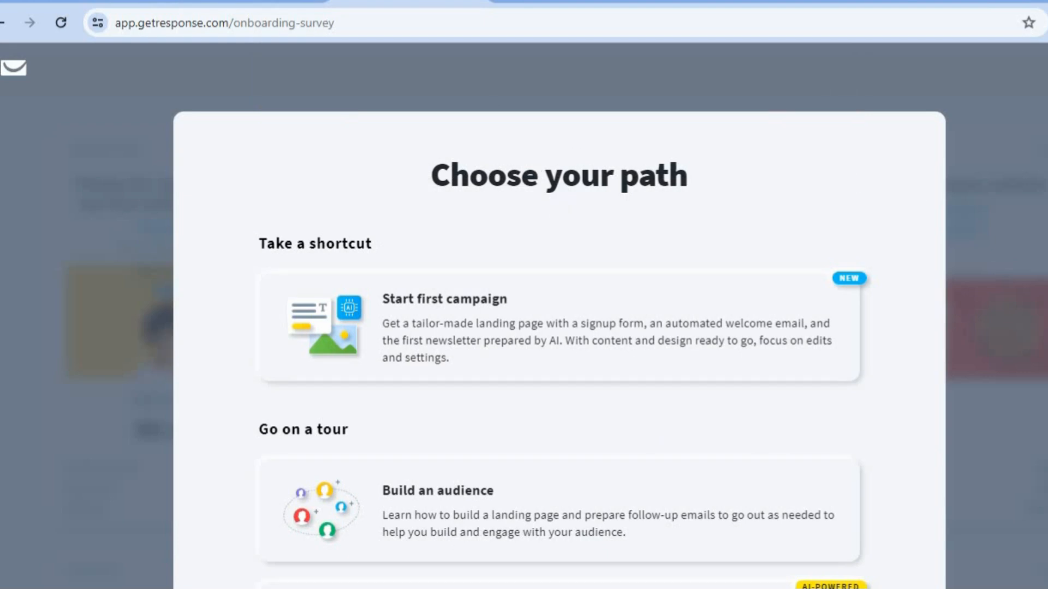
scroll(558, 316, "down", 5)
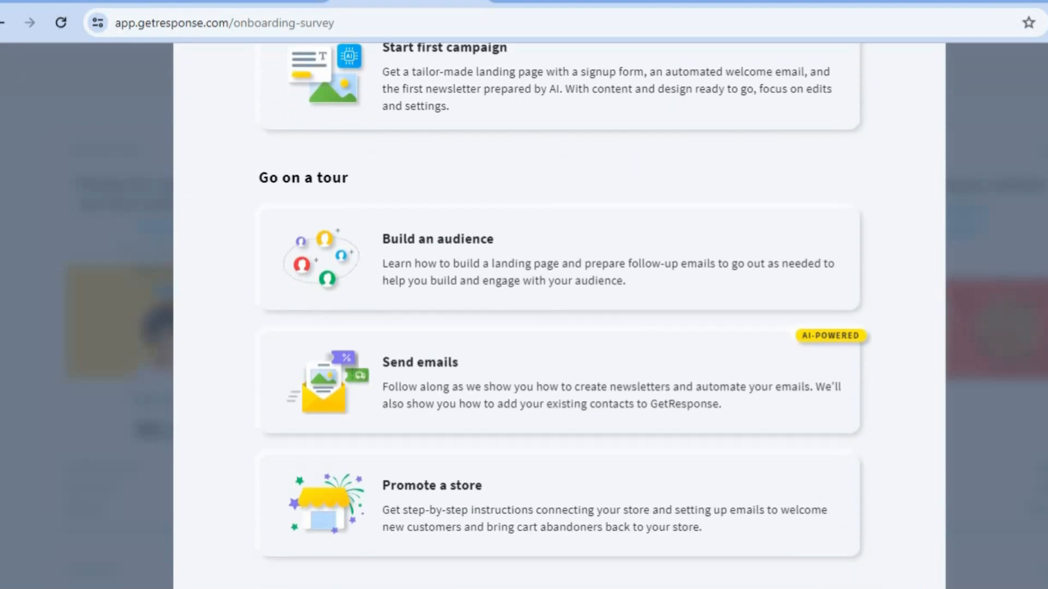
scroll(558, 316, "down", 3)
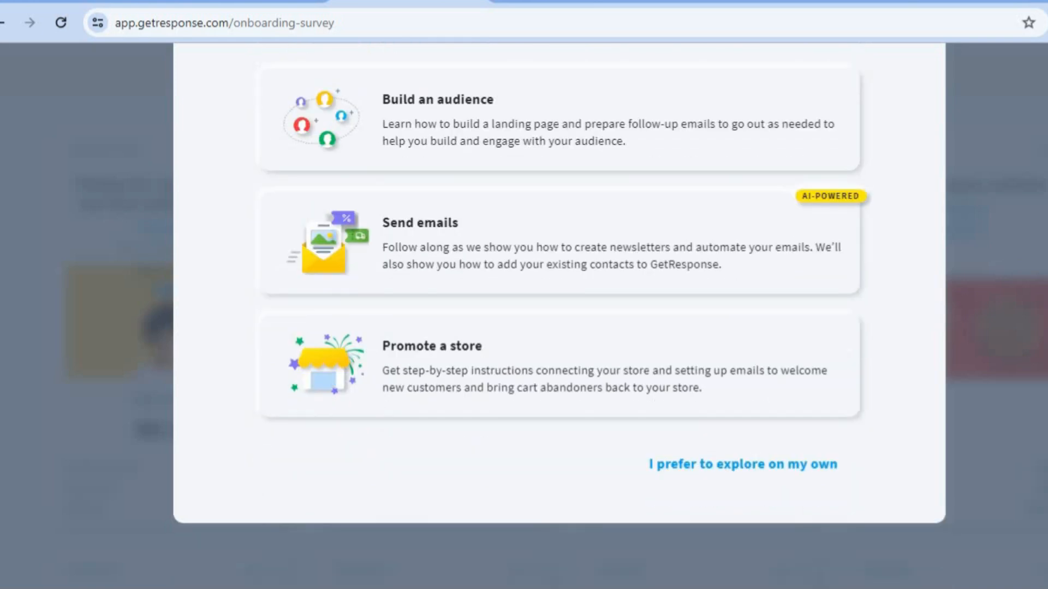
left_click(764, 466)
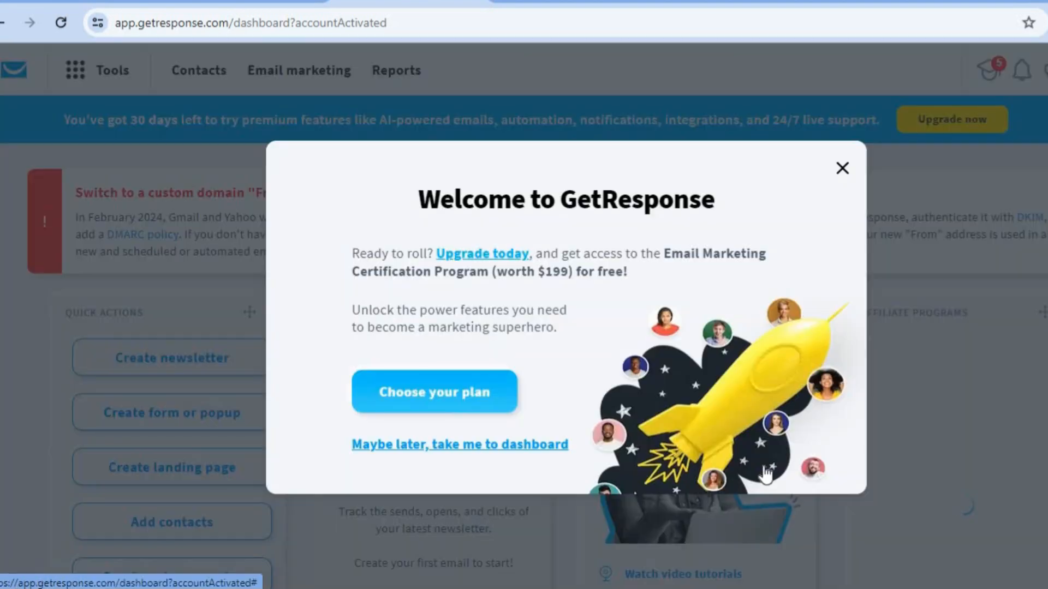
Close the welcome message and the AI Assistant announcement, then choose Create newsletter
left_click(841, 169)
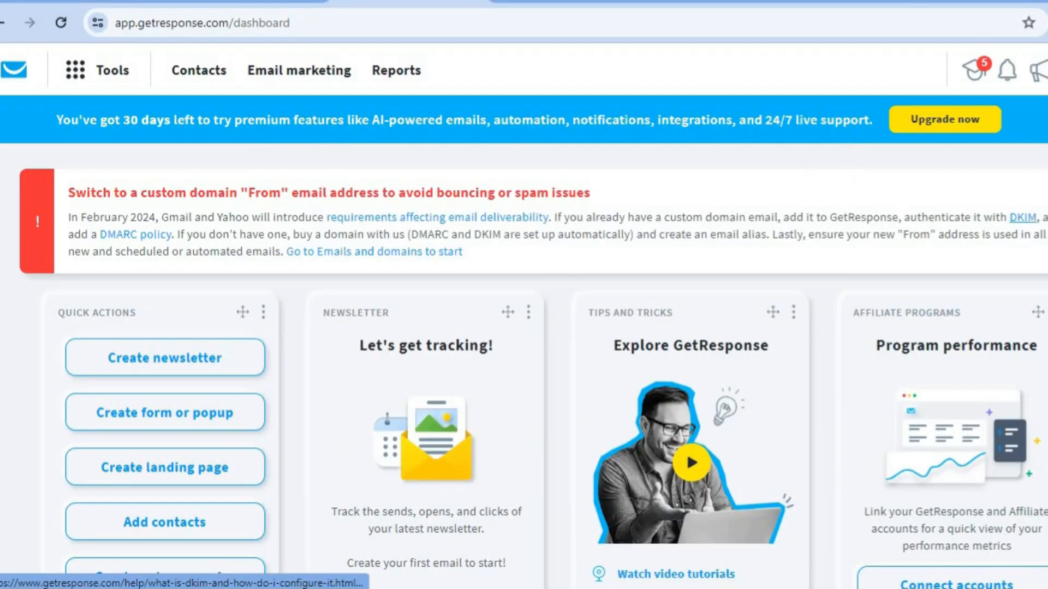
scroll(629, 199, "down", 1)
key("ctrl+a")
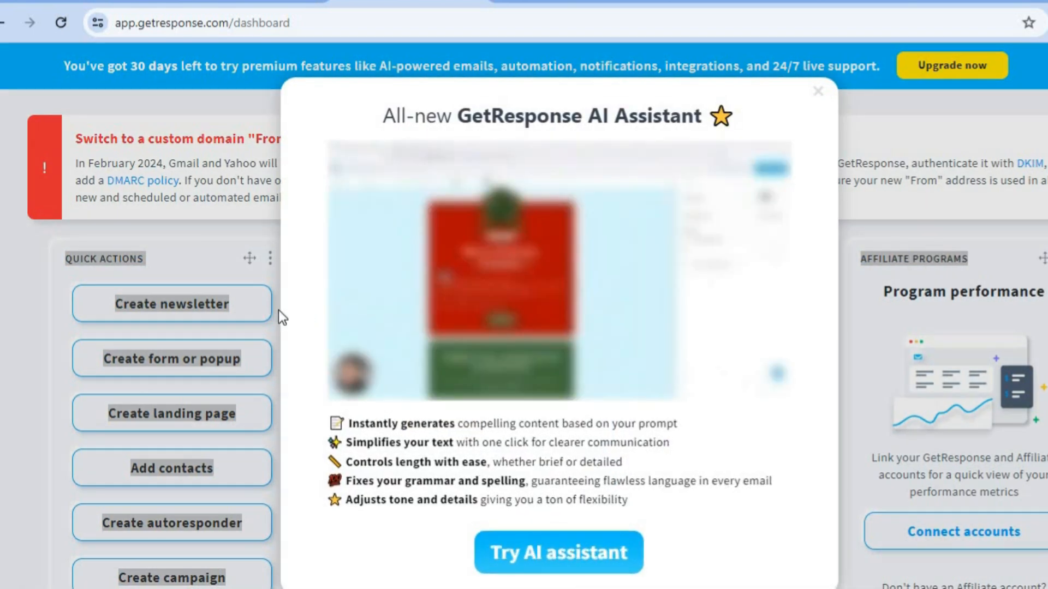
left_click(279, 310)
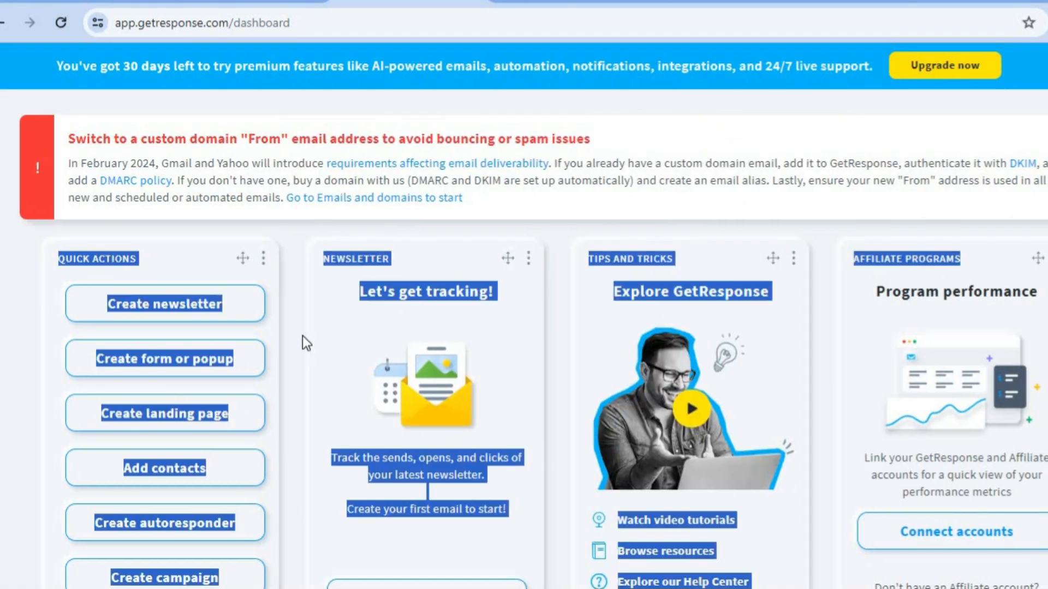
left_click(289, 339)
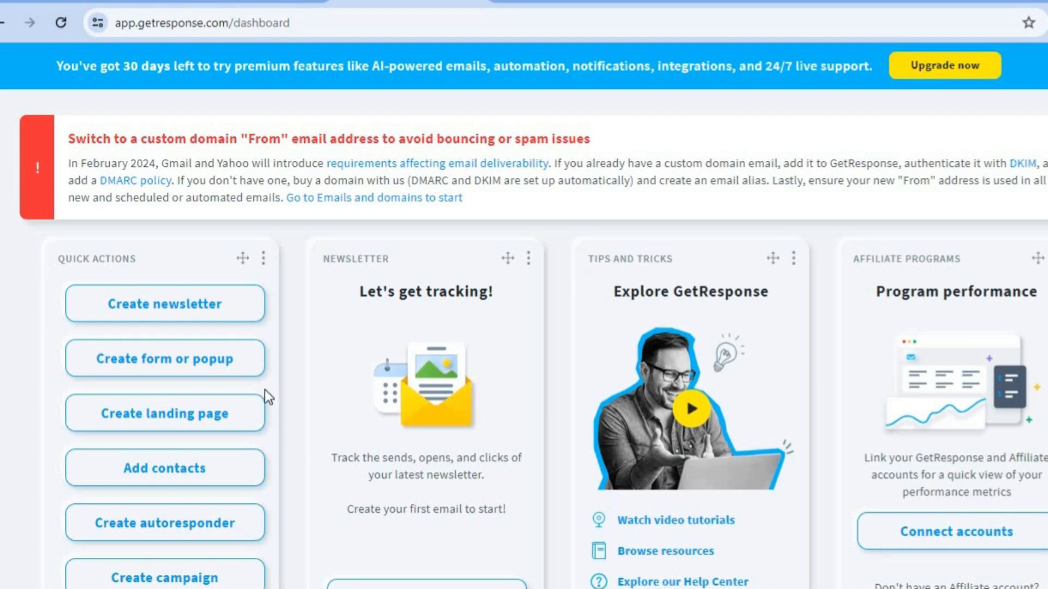
left_click(187, 307)
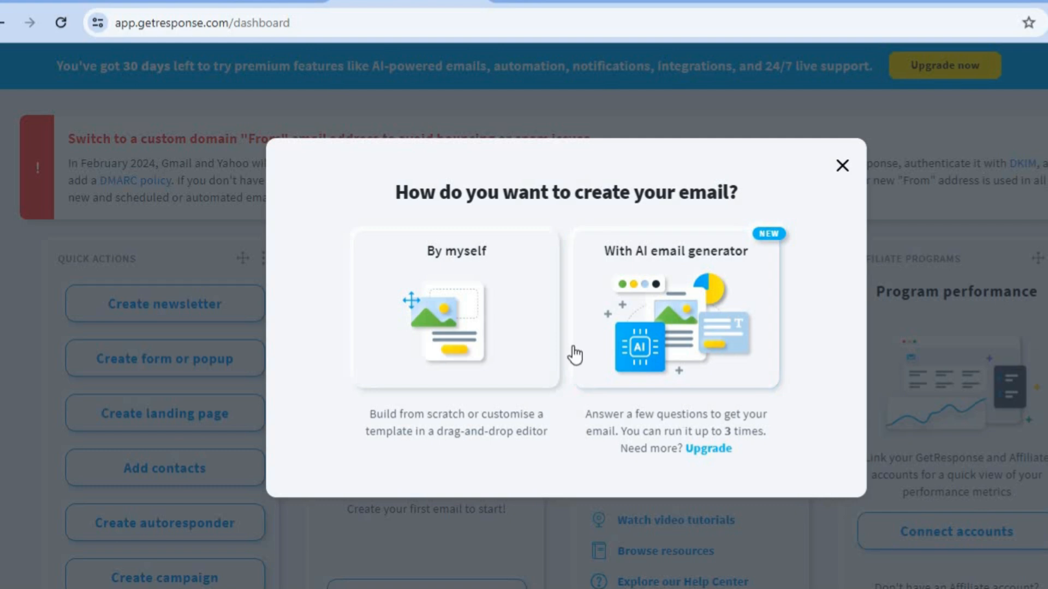
Build the email 'By myself' and name the message TEST
left_click(456, 350)
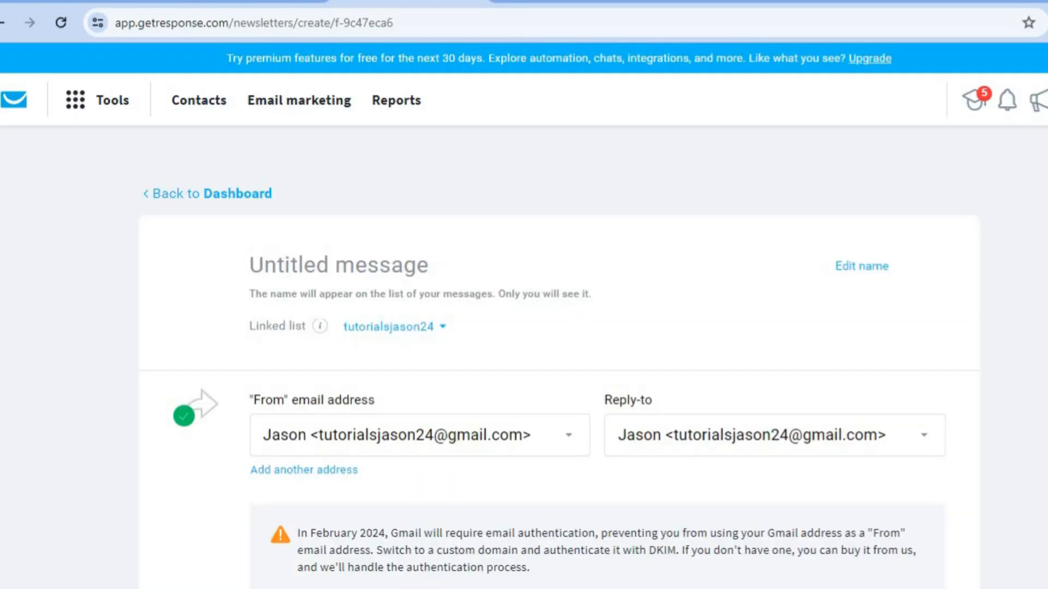
left_click(373, 270)
type("TEST")
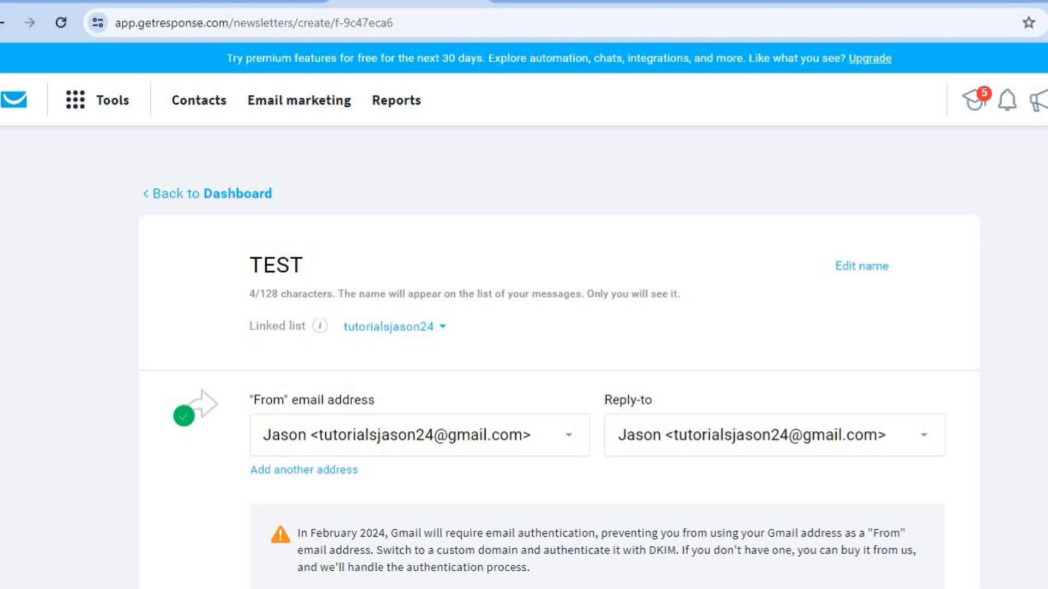
Scroll down and open the Design message template gallery
scroll(546, 327, "down", 10)
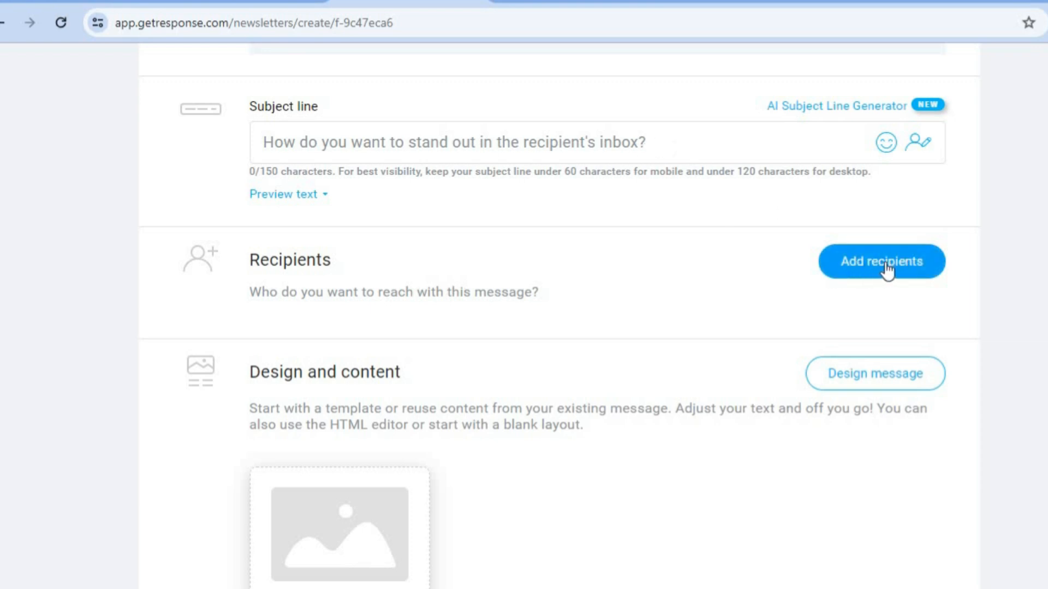
scroll(560, 314, "down", 3)
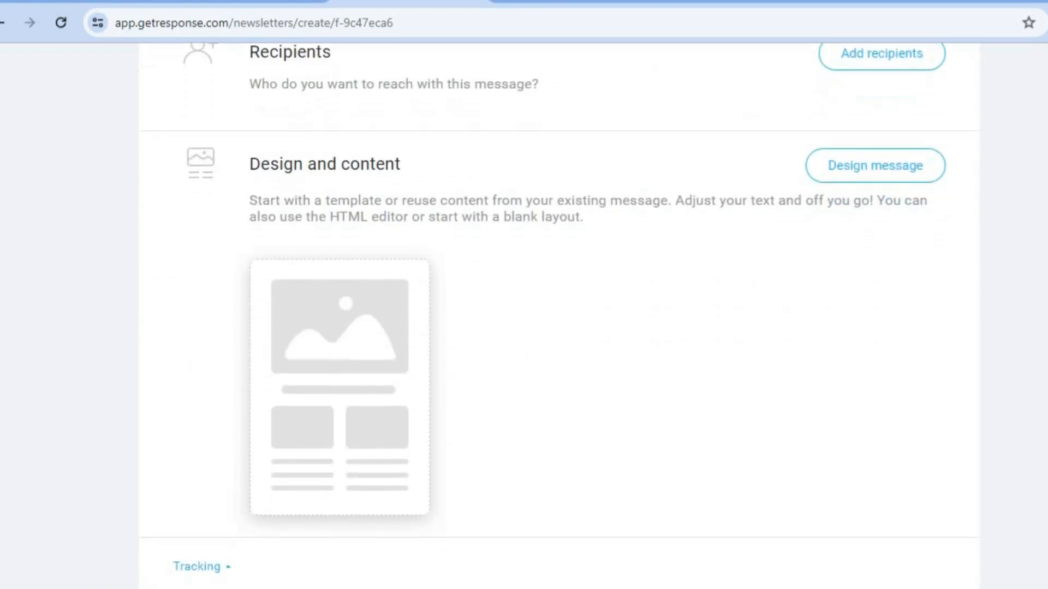
left_click(854, 146)
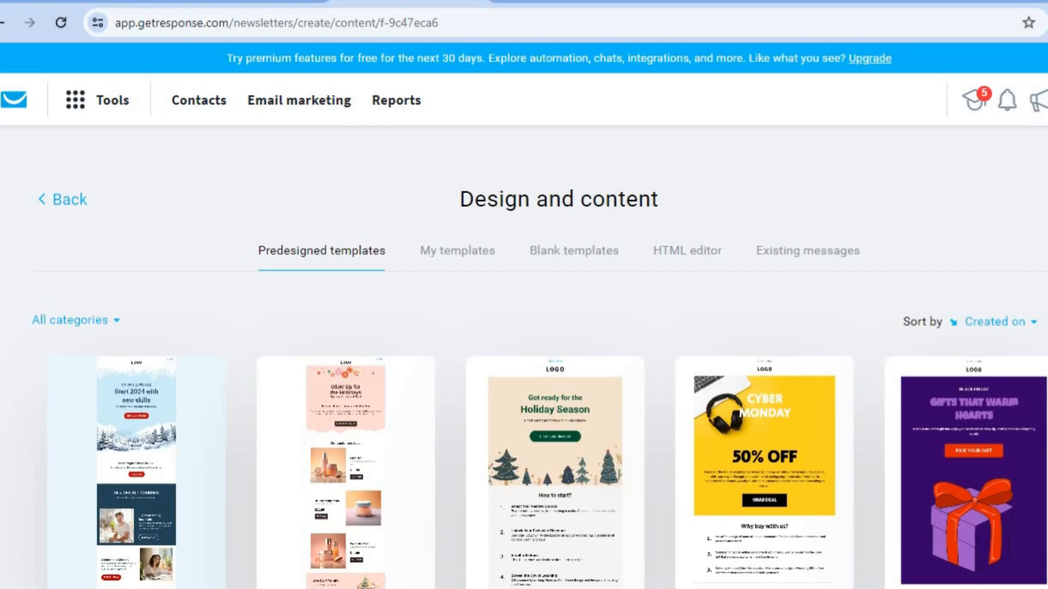
scroll(524, 317, "down", 5)
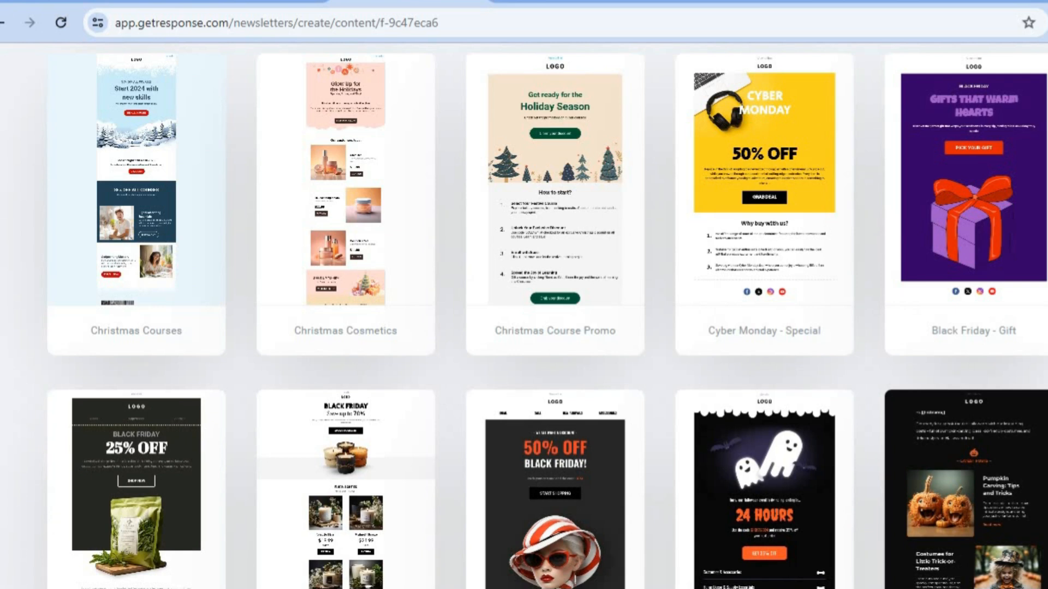
scroll(524, 317, "down", 6)
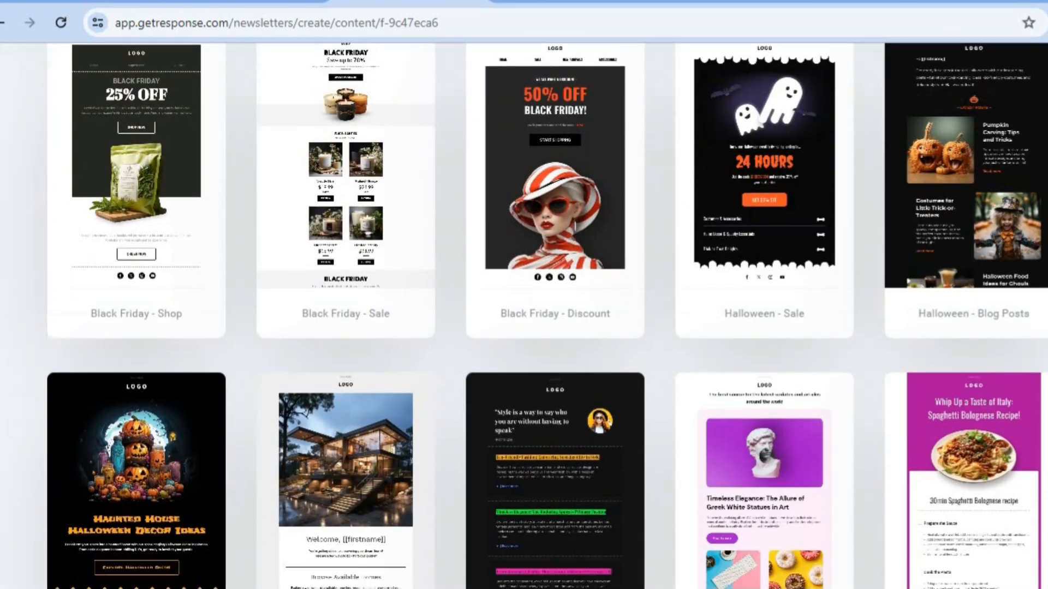
scroll(524, 316, "down", 6)
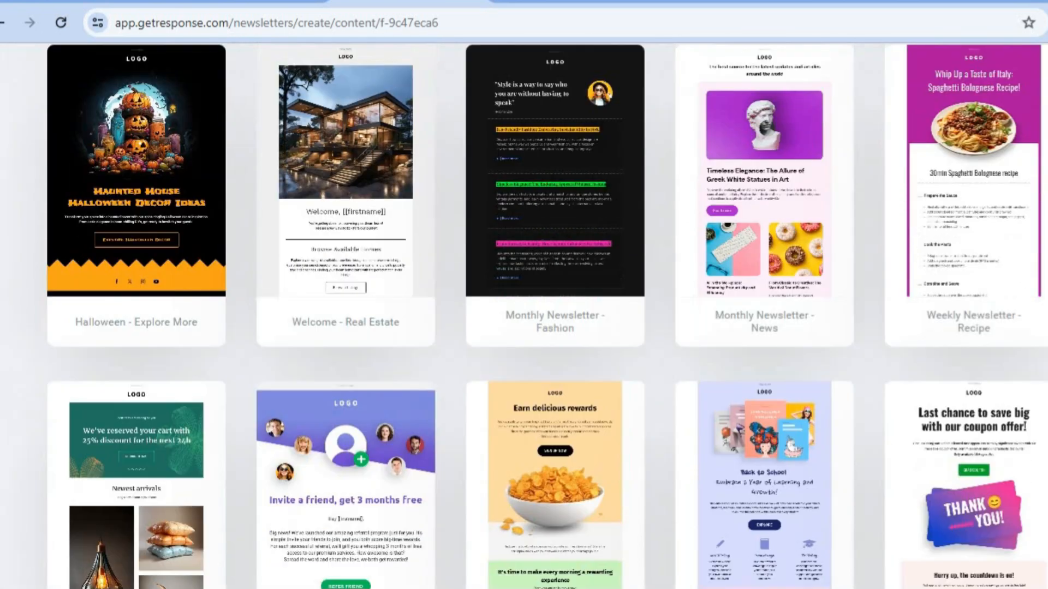
scroll(524, 316, "down", 9)
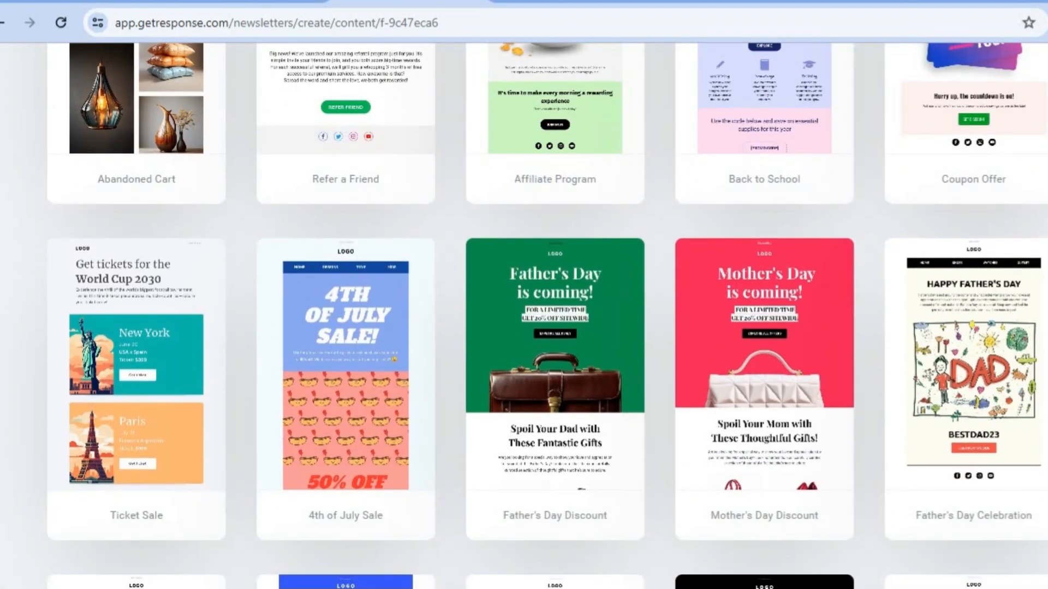
scroll(524, 317, "up", 20)
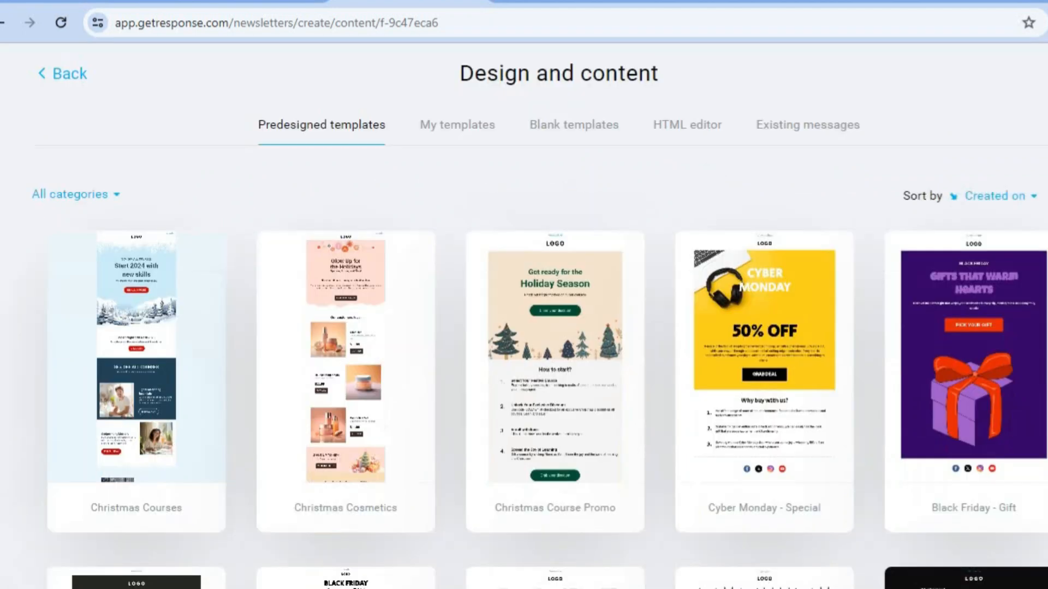
scroll(524, 316, "down", 6)
scroll(524, 317, "down", 4)
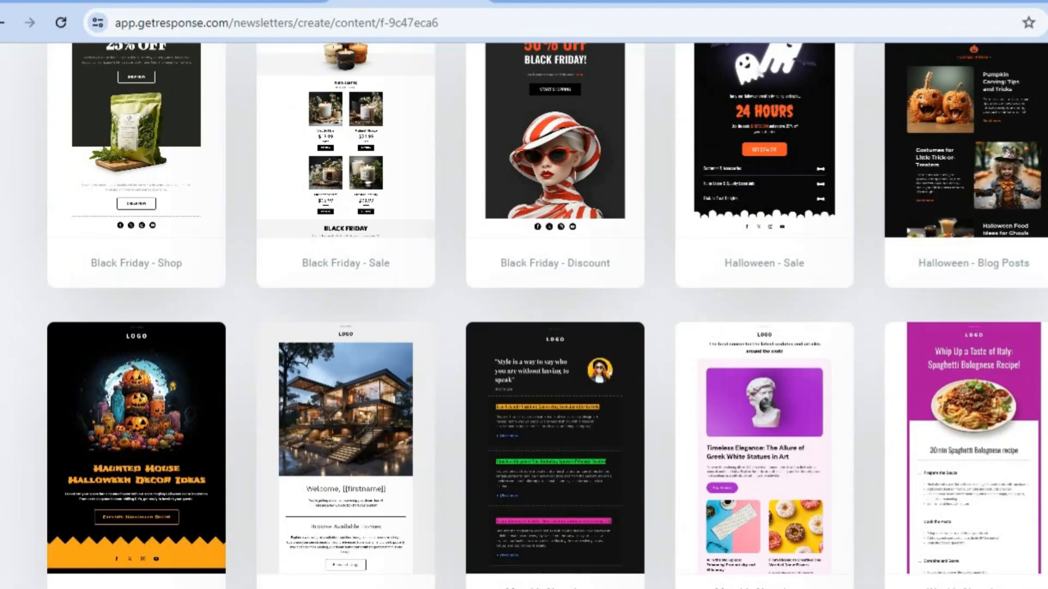
scroll(524, 316, "down", 7)
scroll(523, 316, "down", 1)
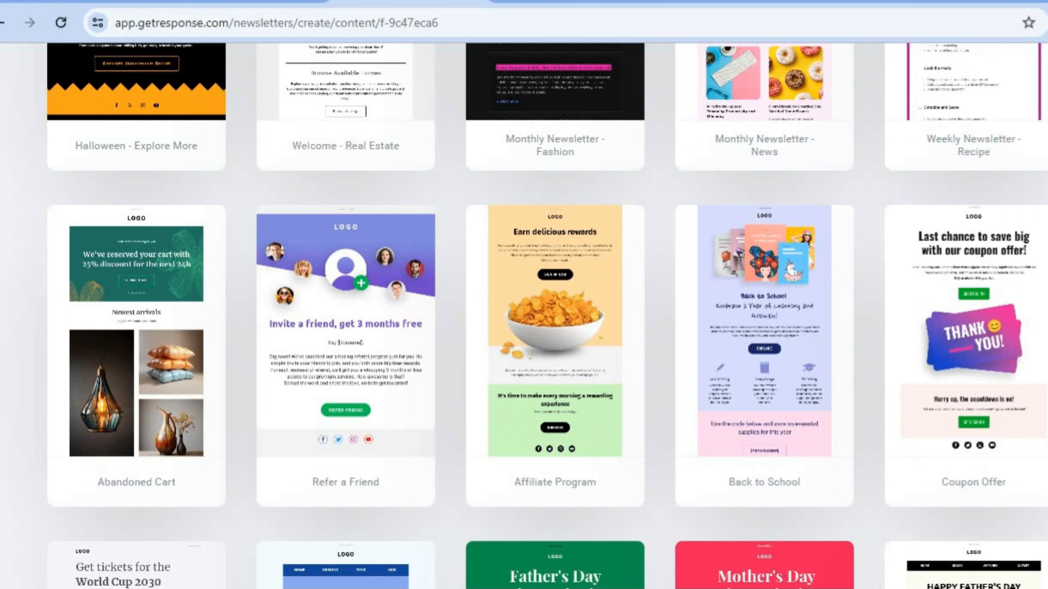
mouse_move(984, 307)
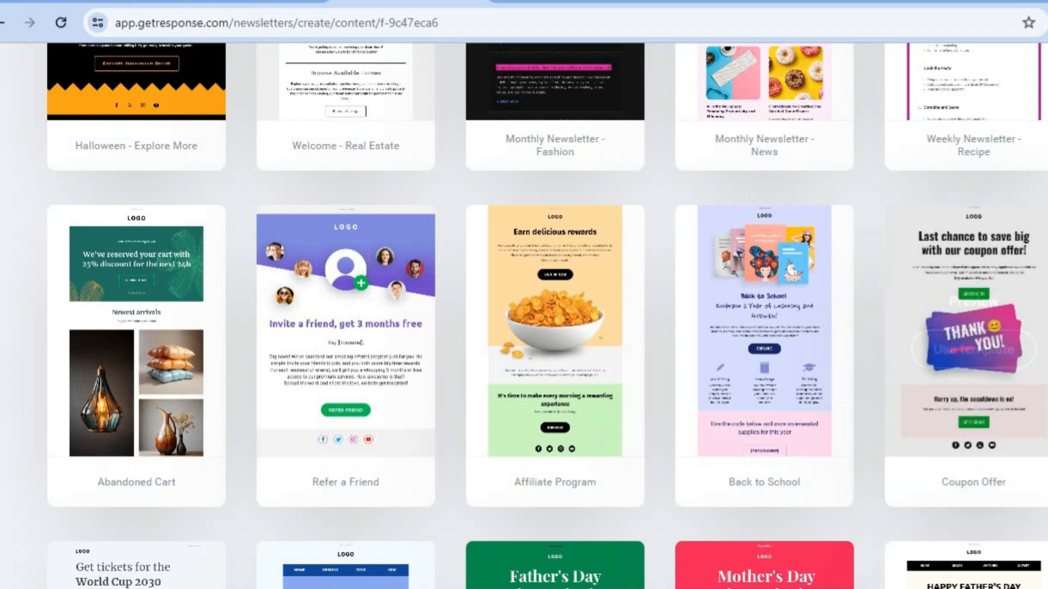
scroll(523, 316, "up", 15)
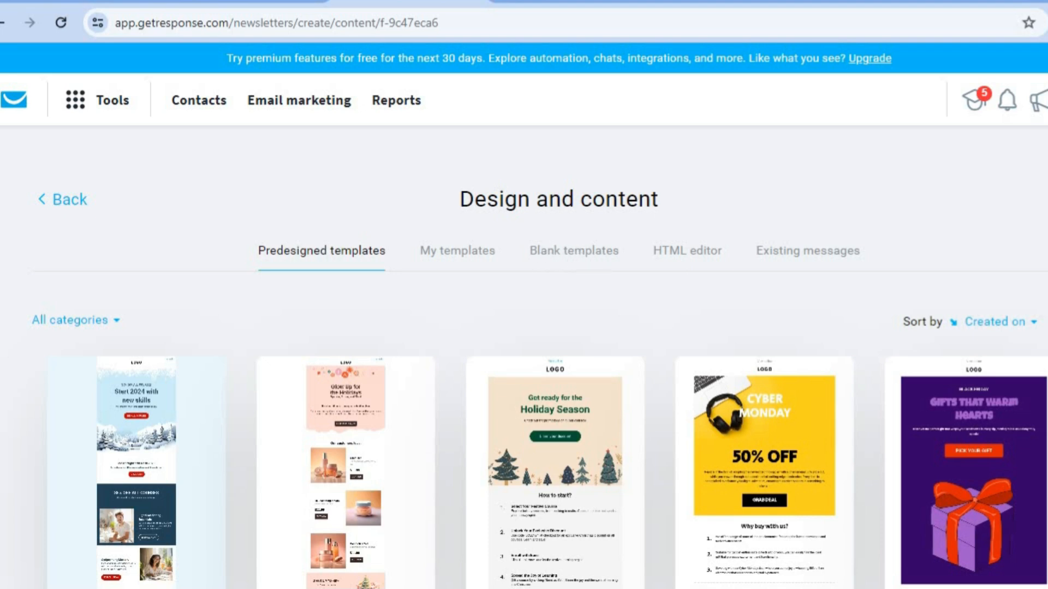
scroll(524, 317, "down", 15)
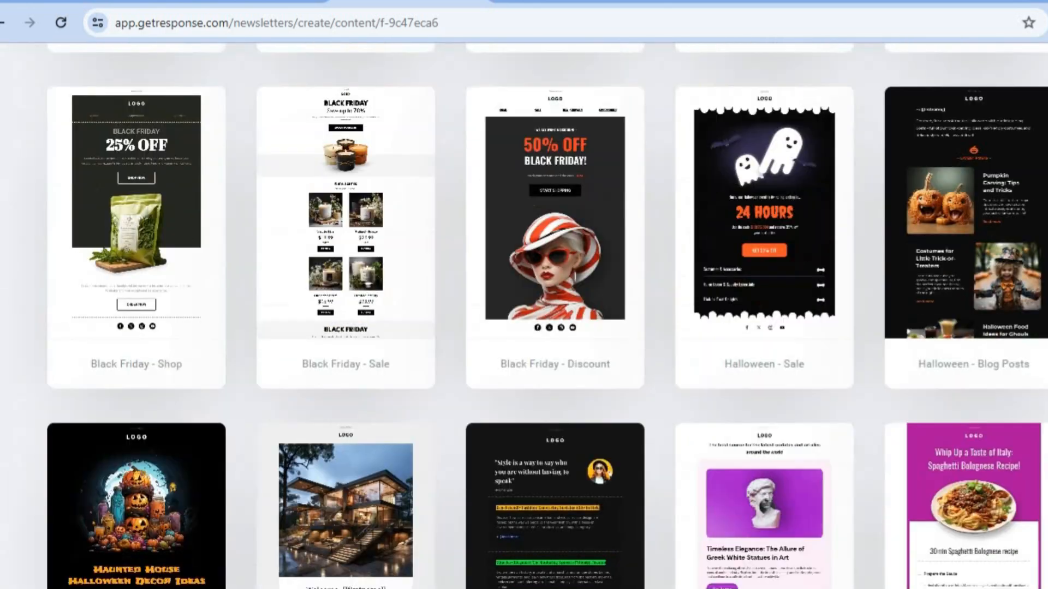
scroll(978, 276, "down", 5)
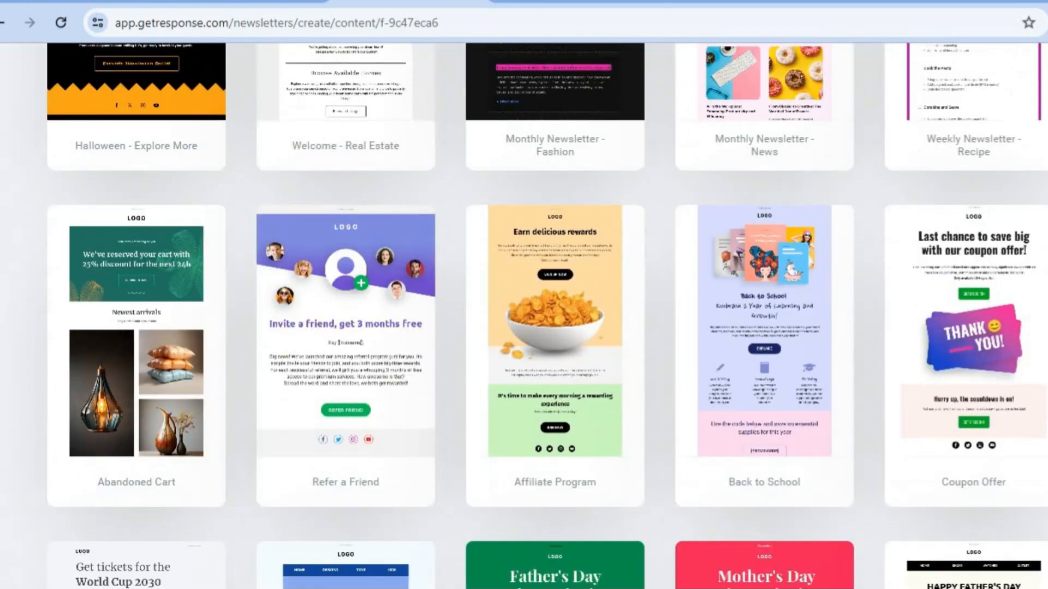
mouse_move(979, 277)
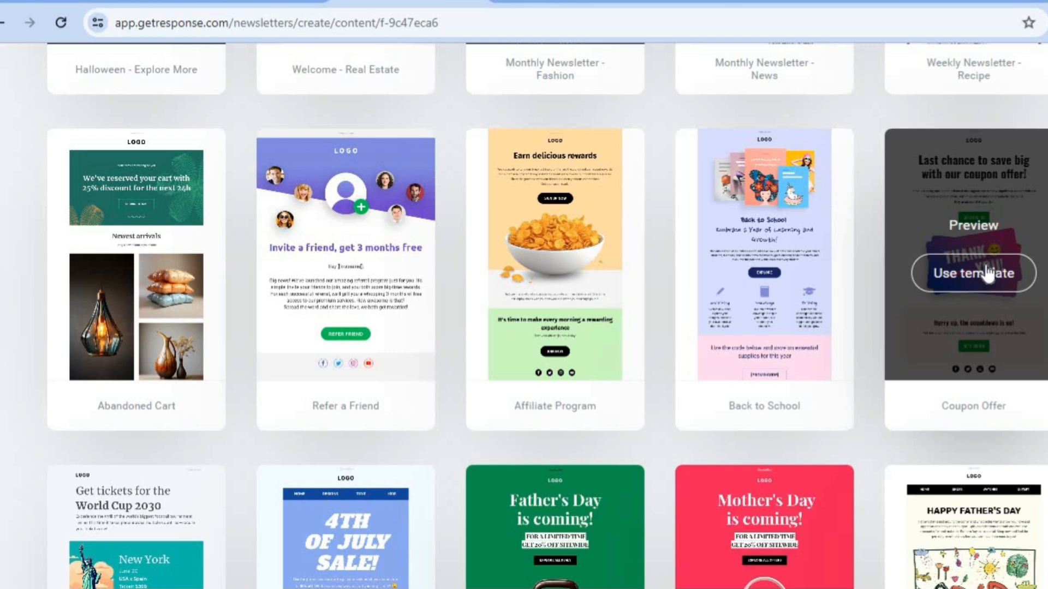
Start the newsletter from the Coupon Offer template
left_click(977, 275)
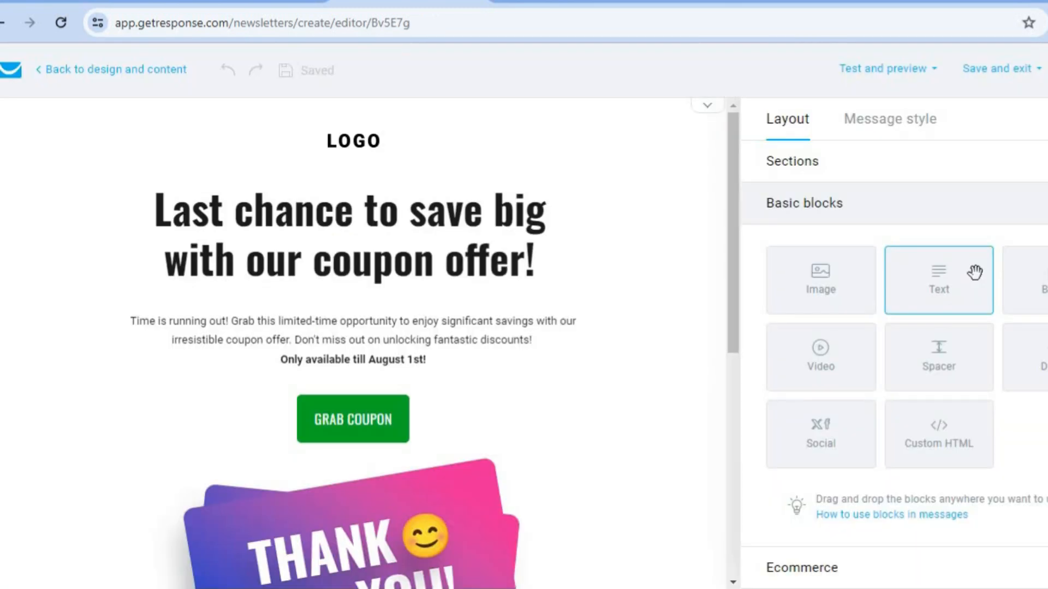
left_click_drag(735, 203, 733, 480)
left_click_drag(734, 234, 740, 166)
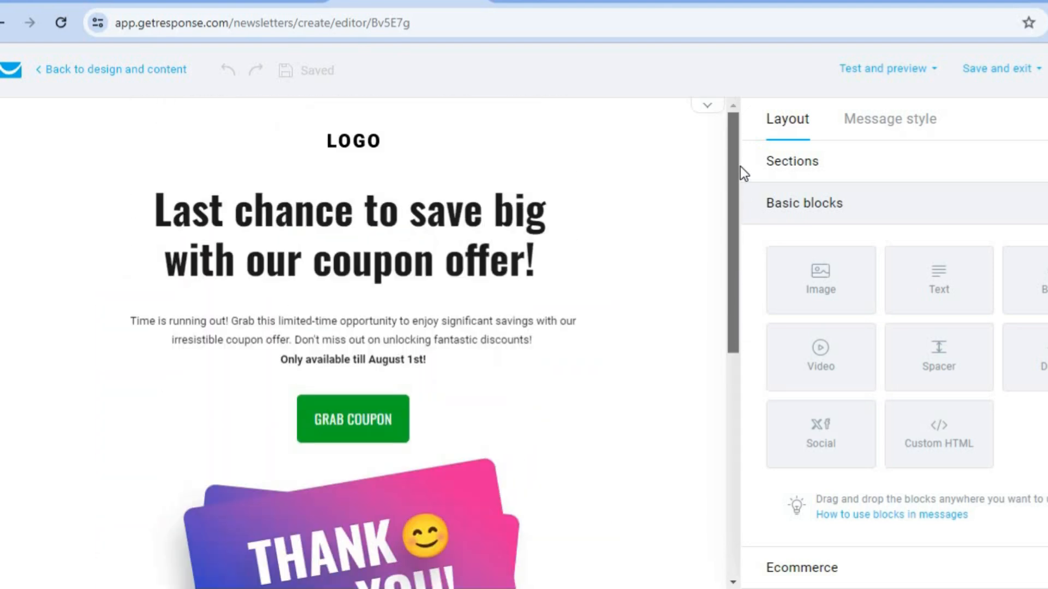
Select the logo, headline and paragraph blocks, then the GRAB COUPON button's settings
left_click(369, 138)
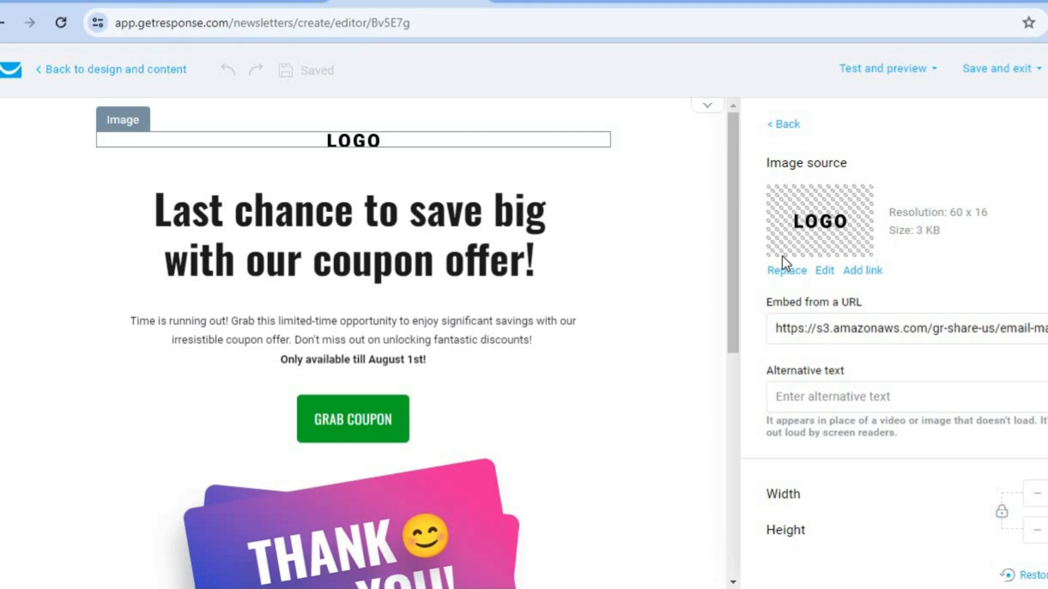
mouse_move(712, 253)
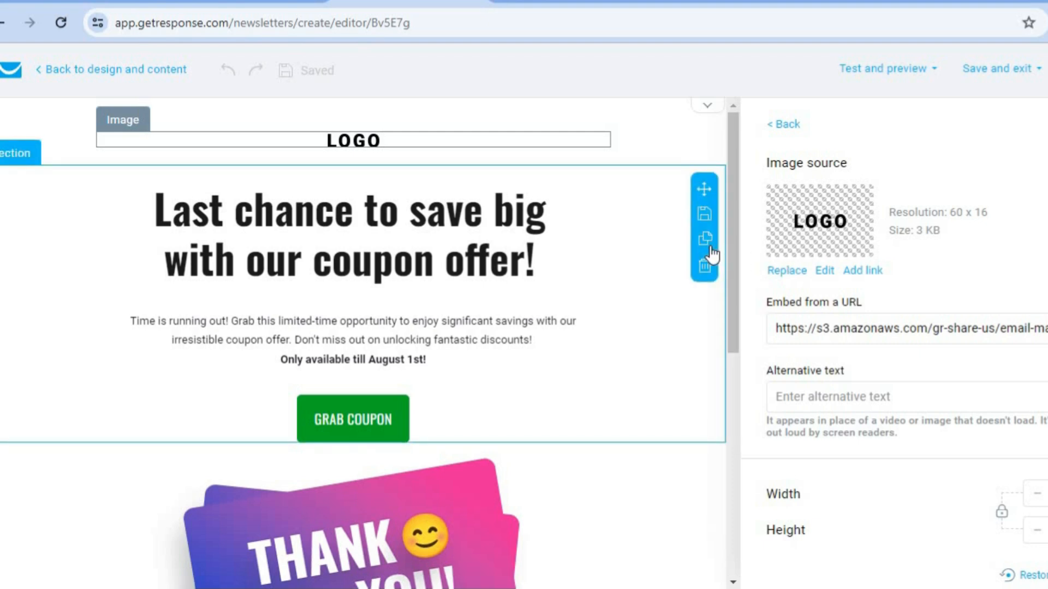
left_click(420, 247)
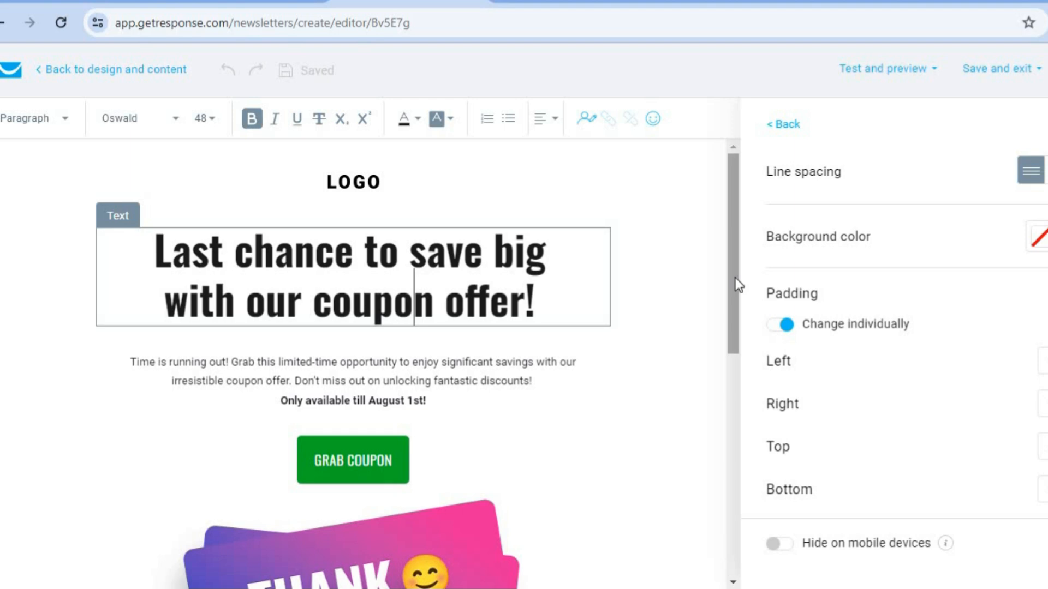
left_click_drag(734, 277, 704, 346)
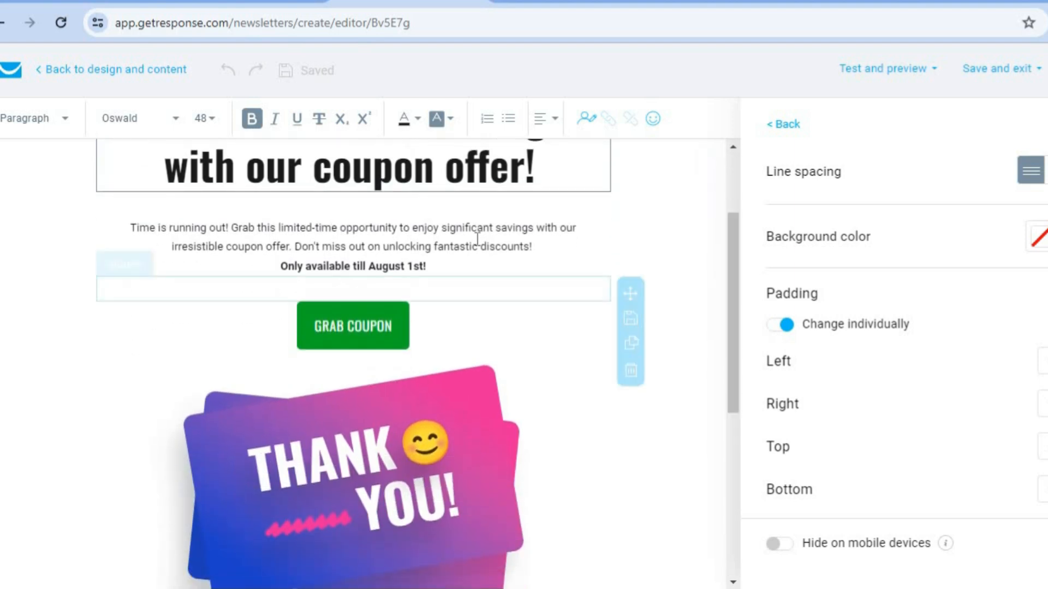
left_click(476, 237)
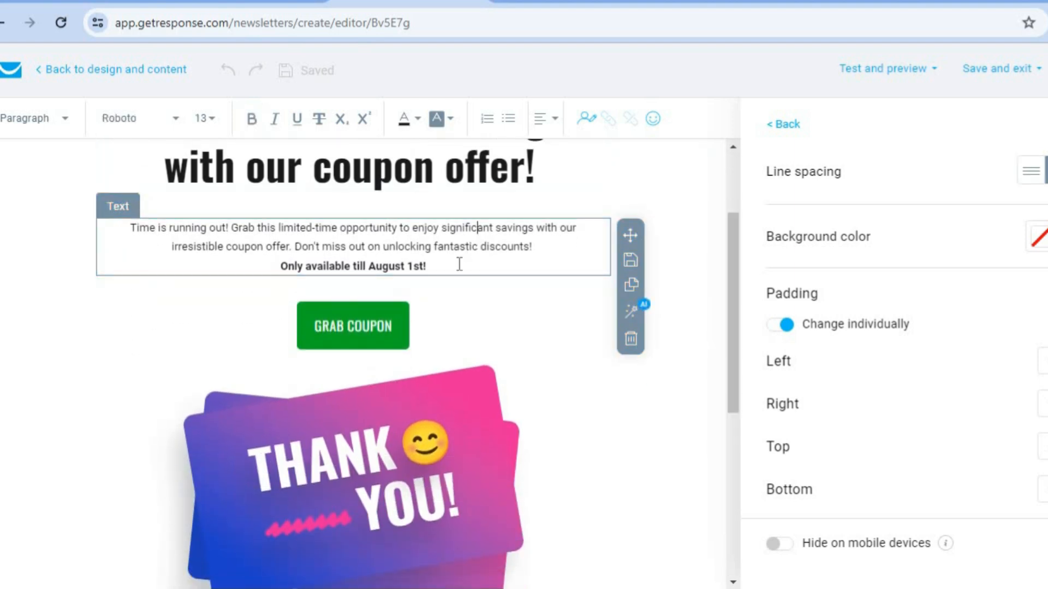
left_click(386, 327)
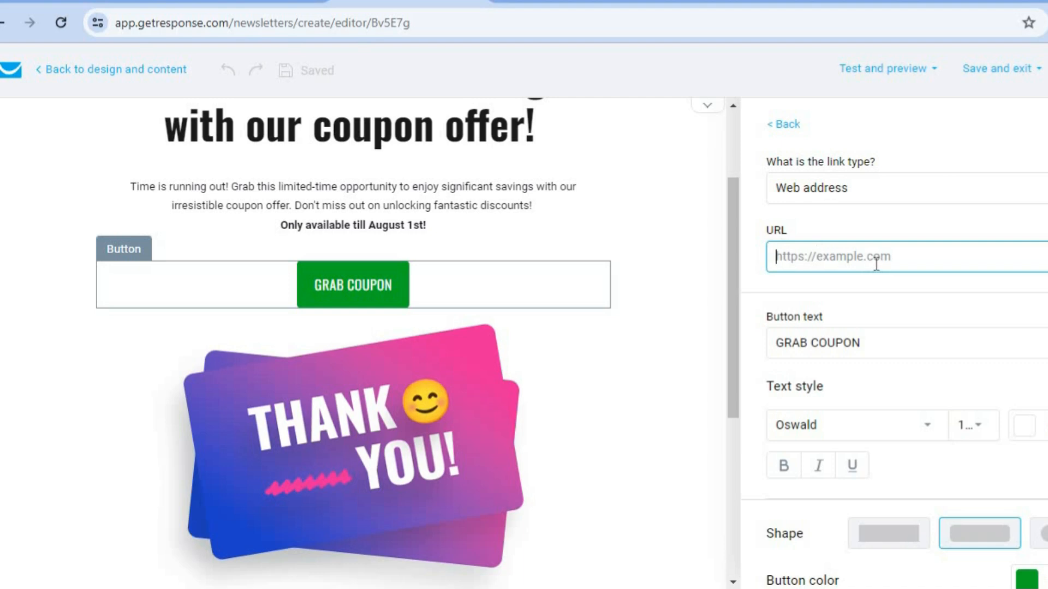
Keep Web address as the GRAB COUPON button's link type
left_click(992, 191)
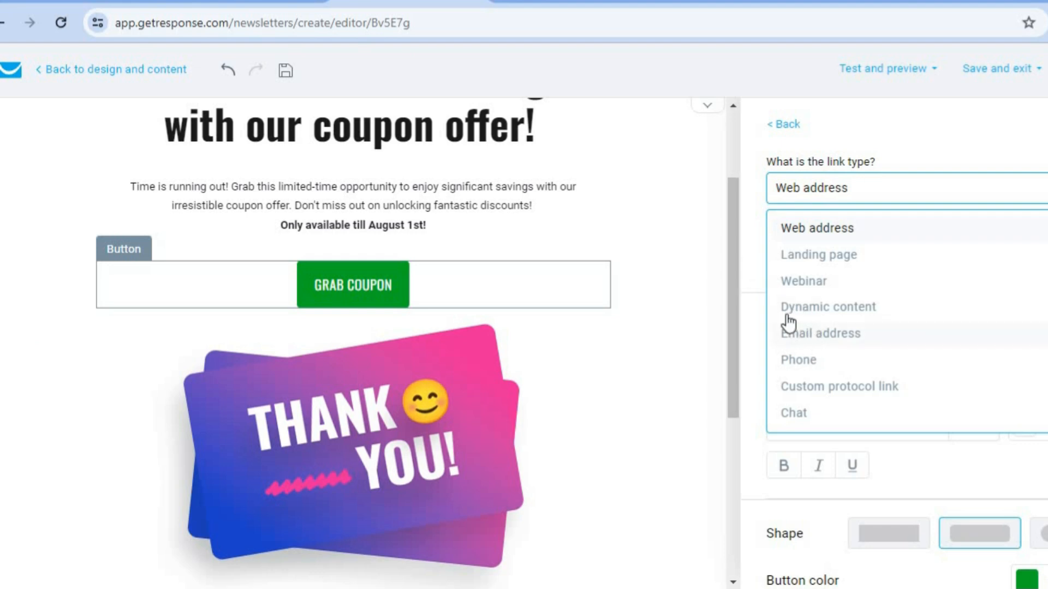
left_click(745, 266)
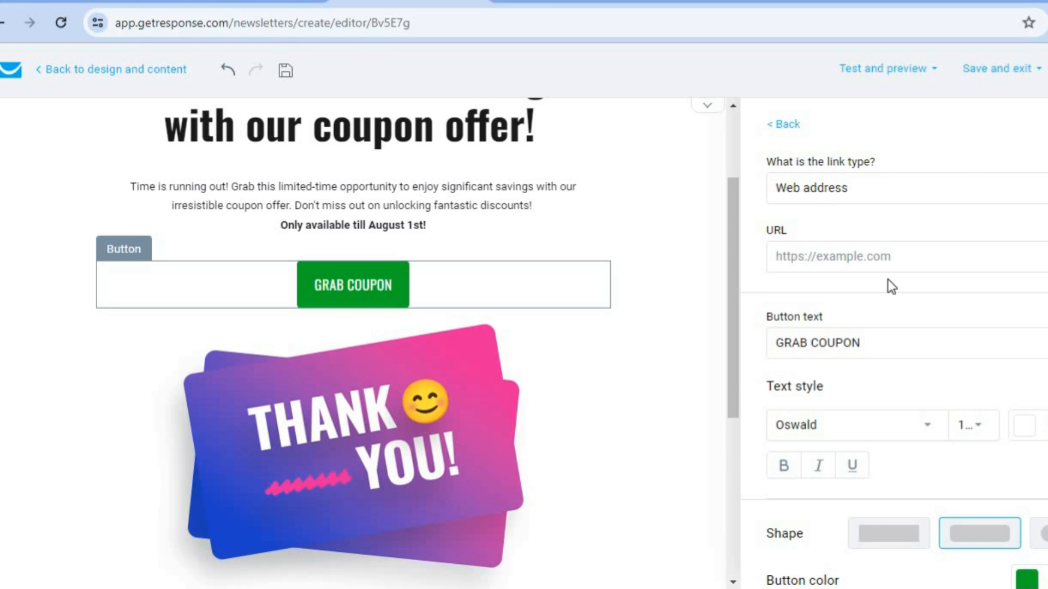
left_click(978, 343)
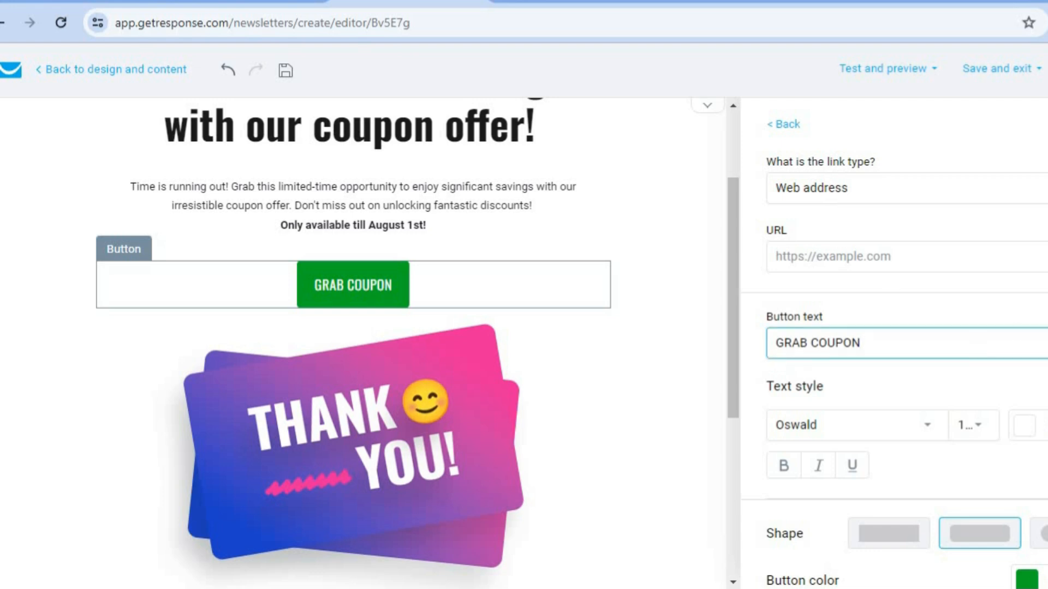
Scroll down to the THANK YOU image and bring up its settings
scroll(978, 343, "down", 3)
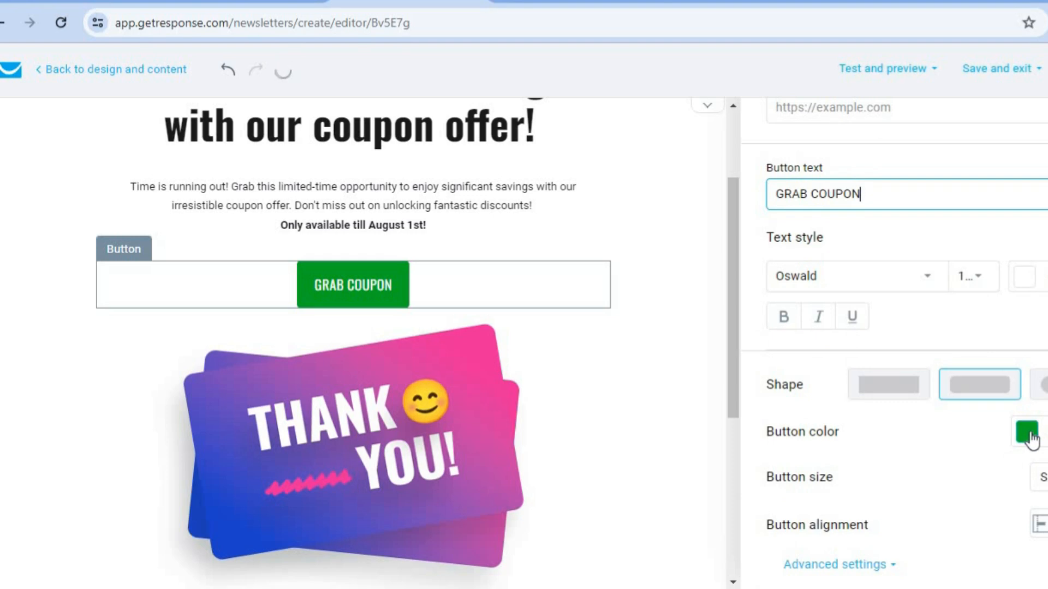
scroll(732, 383, "down", 3)
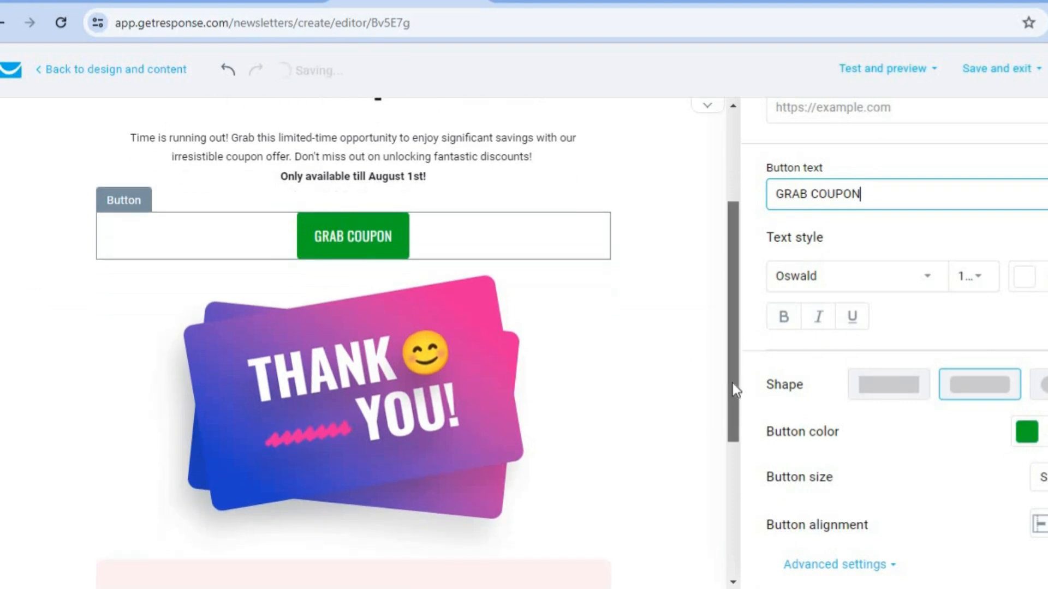
left_click(473, 335)
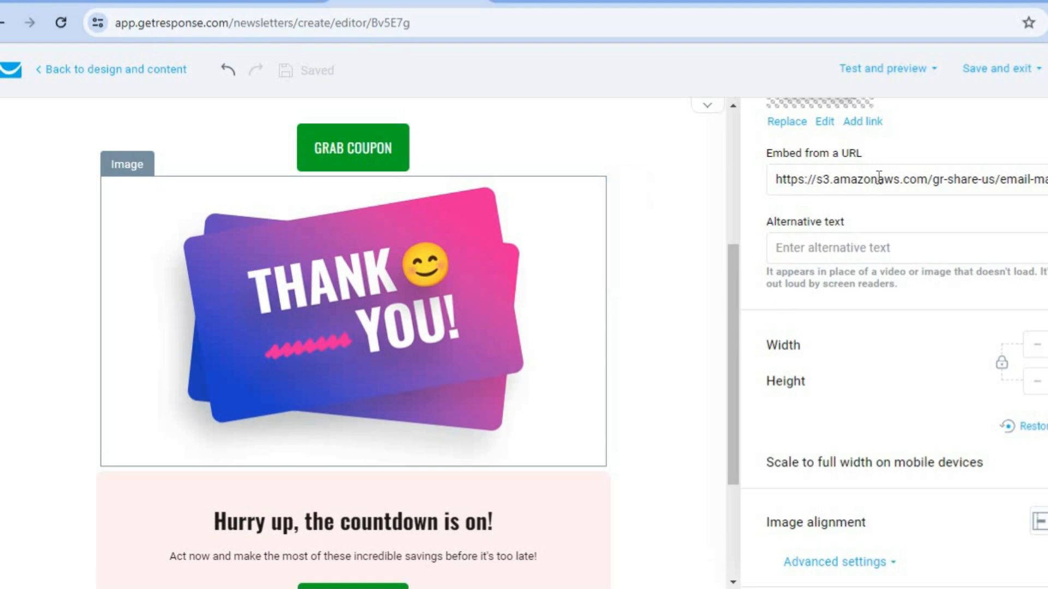
Inspect the image's embed URL field and the countdown section, then go back to layout
left_click(845, 180)
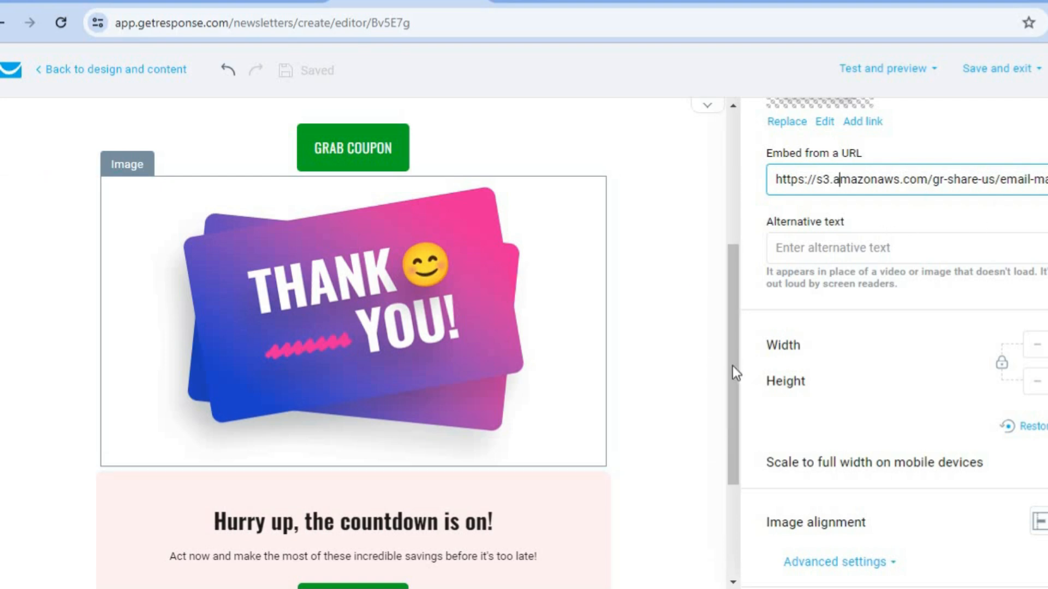
left_click_drag(735, 373, 735, 494)
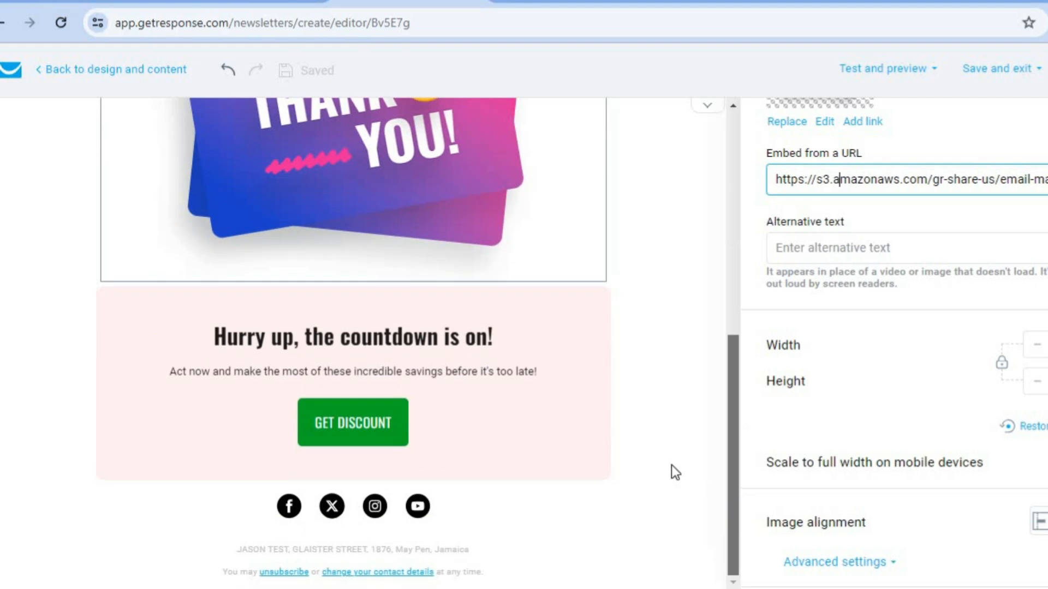
left_click(684, 473)
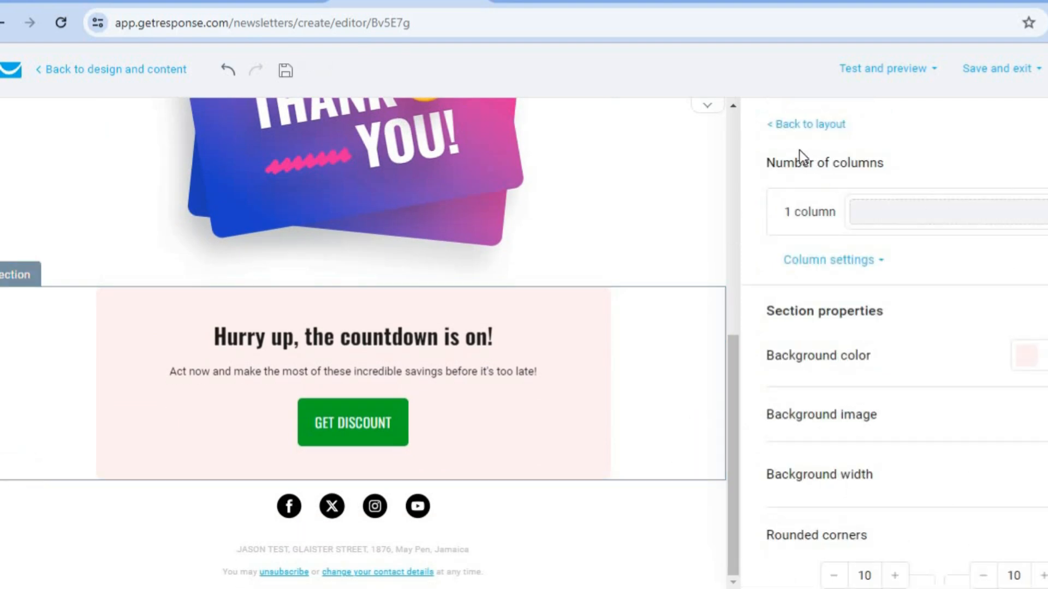
left_click(789, 126)
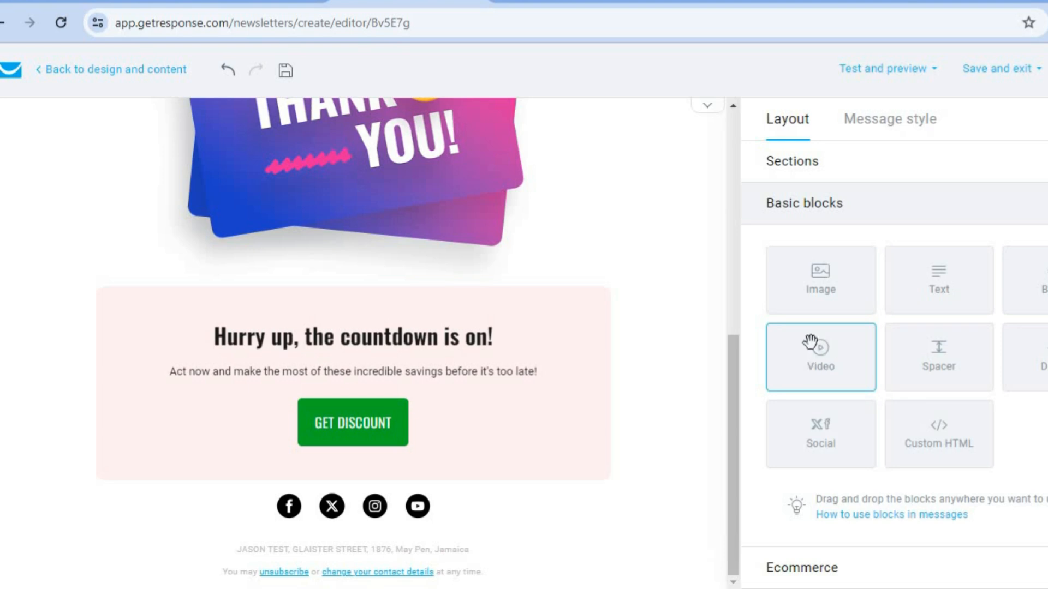
Add a Video block below the thank-you image, then delete it
left_click_drag(824, 351, 414, 280)
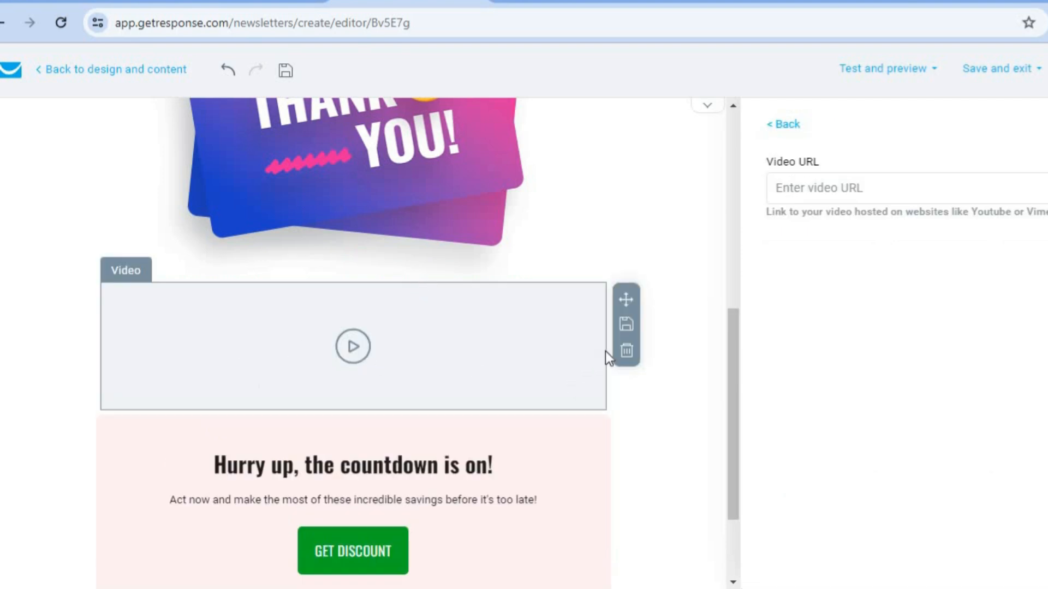
left_click(626, 354)
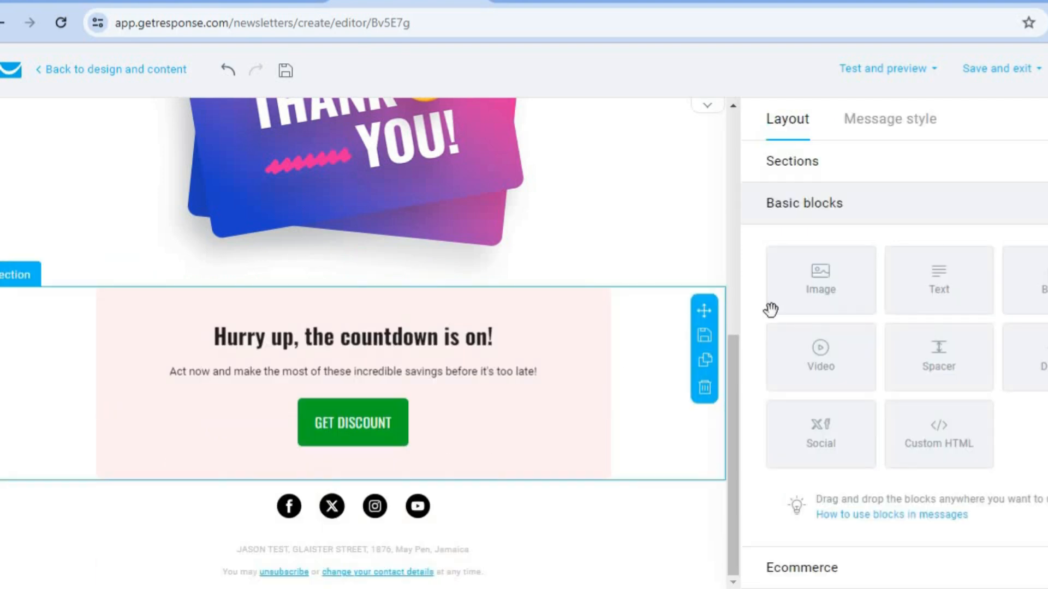
scroll(895, 349, "down", 2)
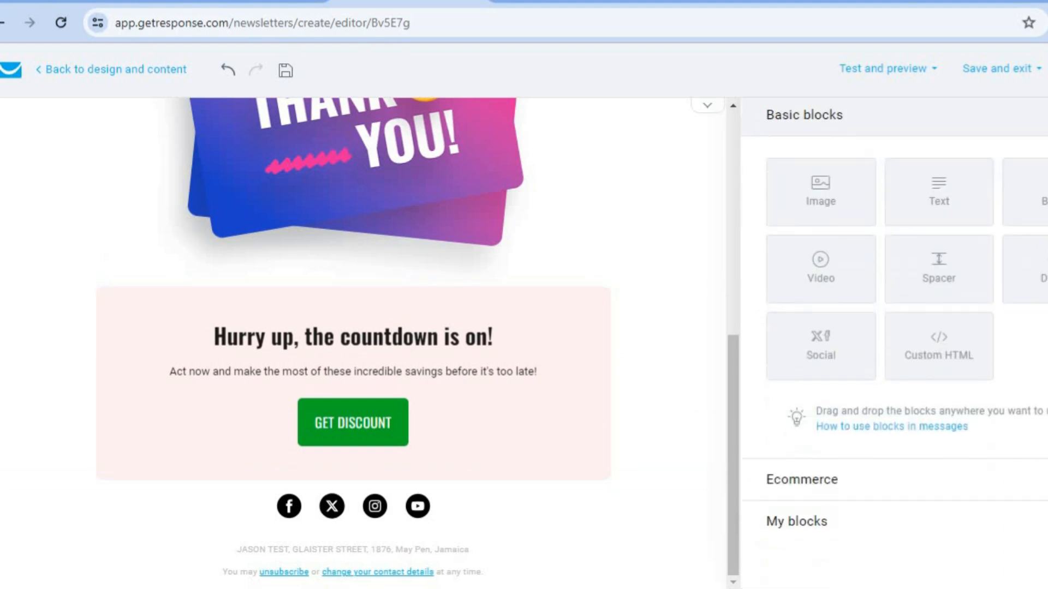
Expand the Ecommerce and My blocks collections in the Layout sidebar
left_click(956, 482)
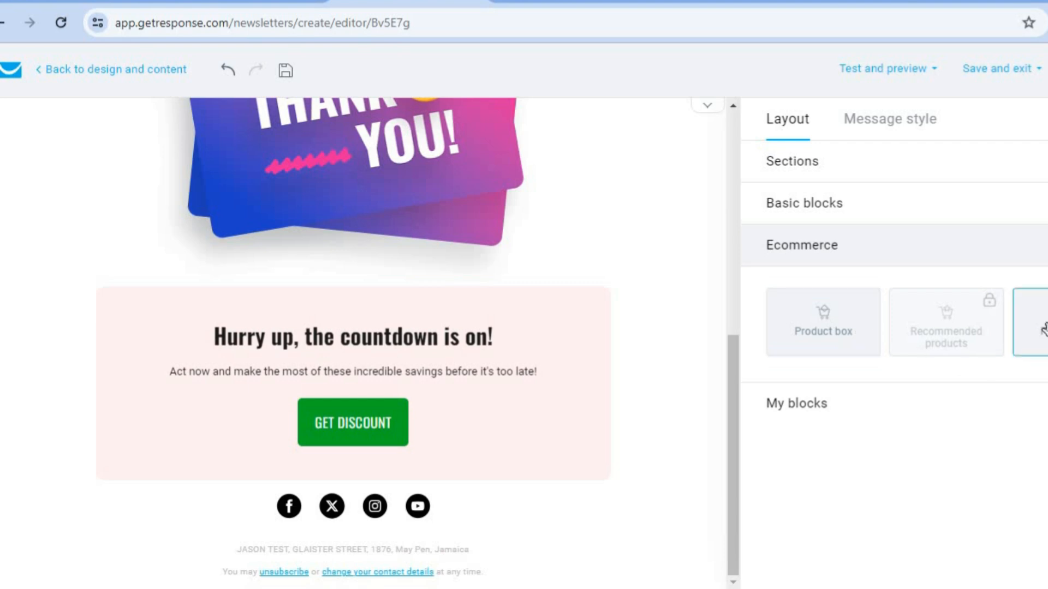
left_click(1020, 415)
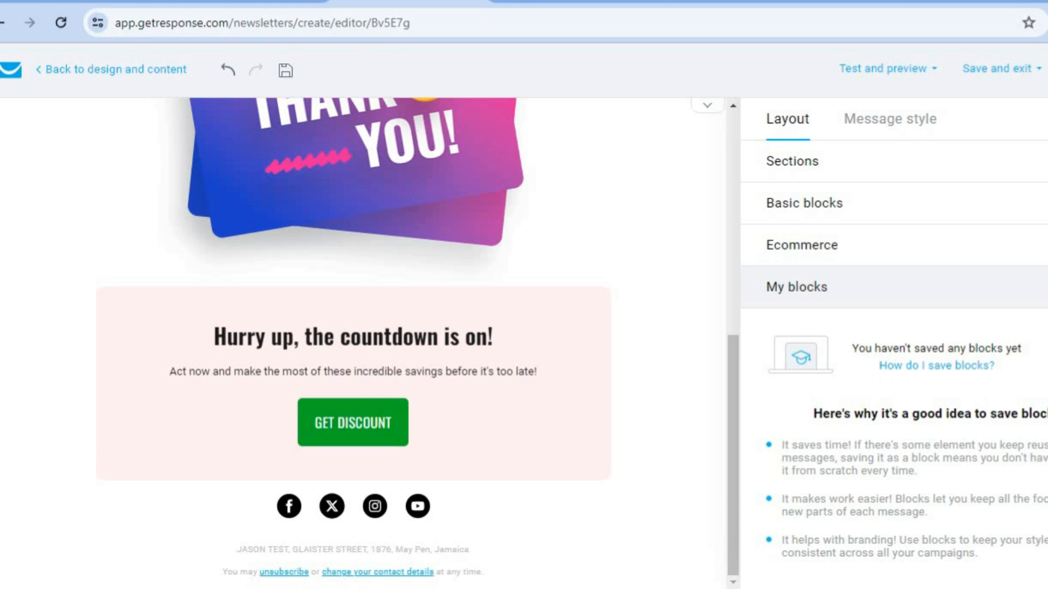
scroll(894, 349, "down", 2)
scroll(893, 349, "up", 2)
left_click_drag(736, 368, 731, 156)
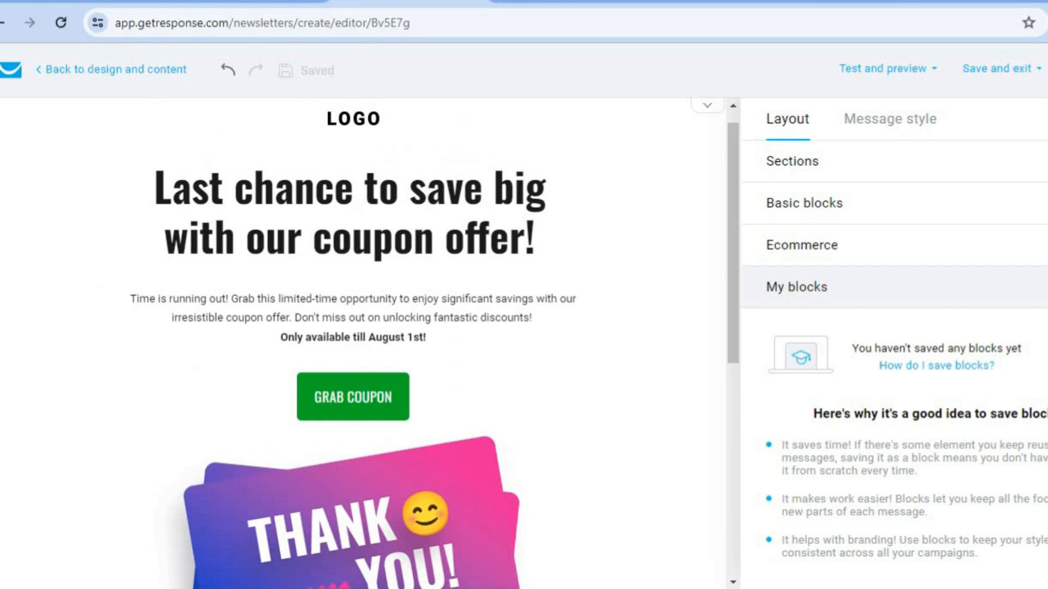
left_click(909, 76)
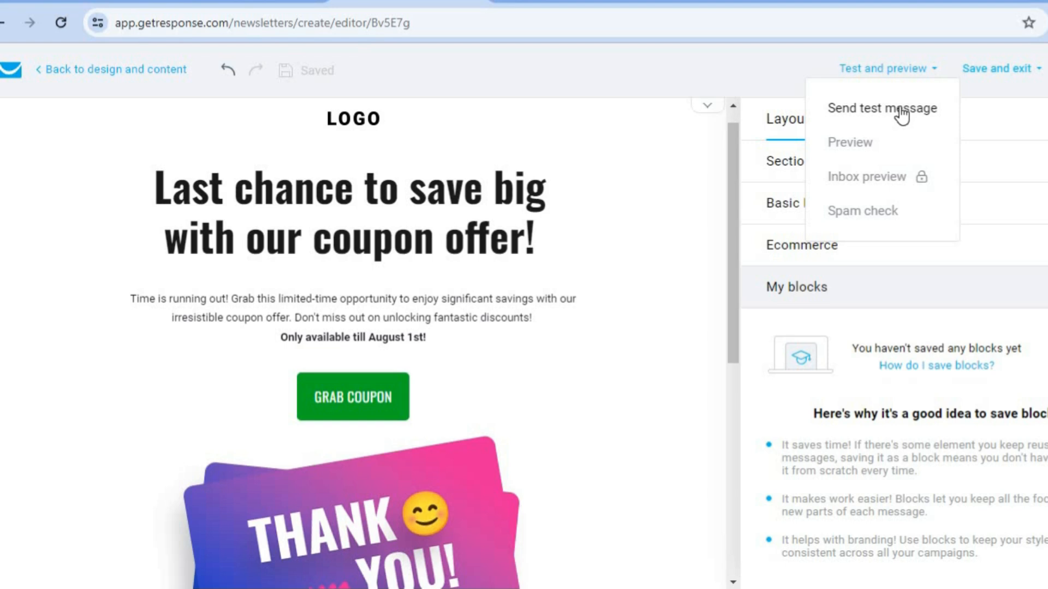
left_click(862, 144)
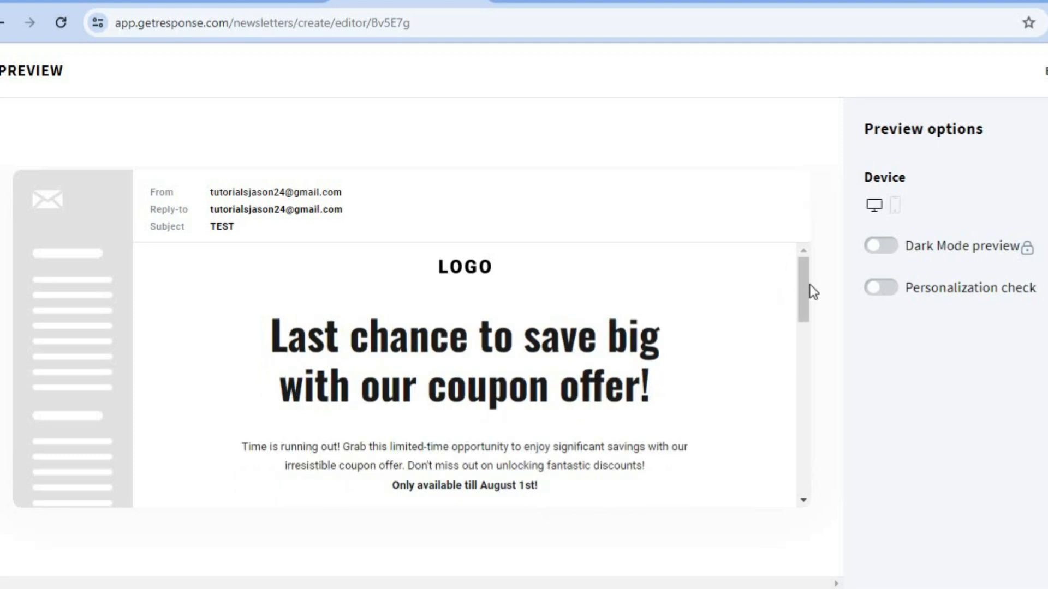
scroll(803, 354, "down", 1)
left_click_drag(803, 354, 799, 270)
left_click(1046, 71)
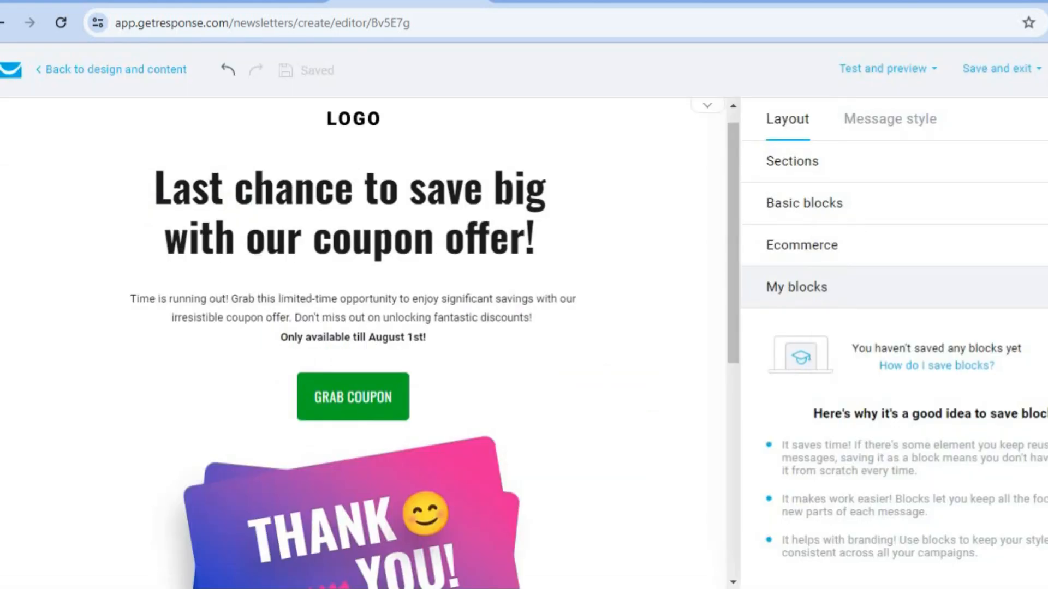
Use Save draft and exit on the TEST newsletter, then return to the dashboard
left_click(1037, 71)
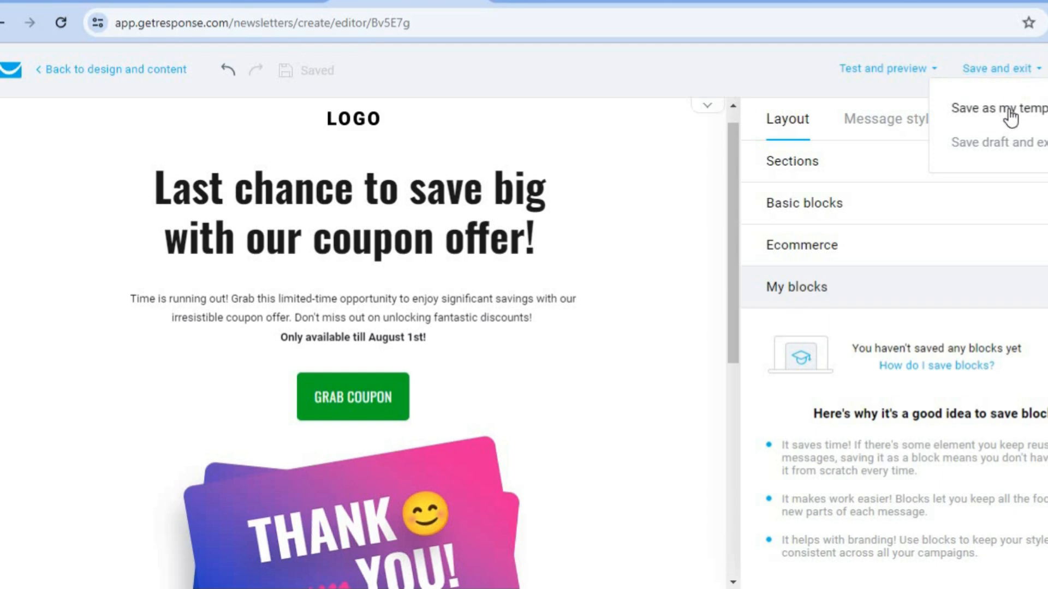
left_click(1010, 139)
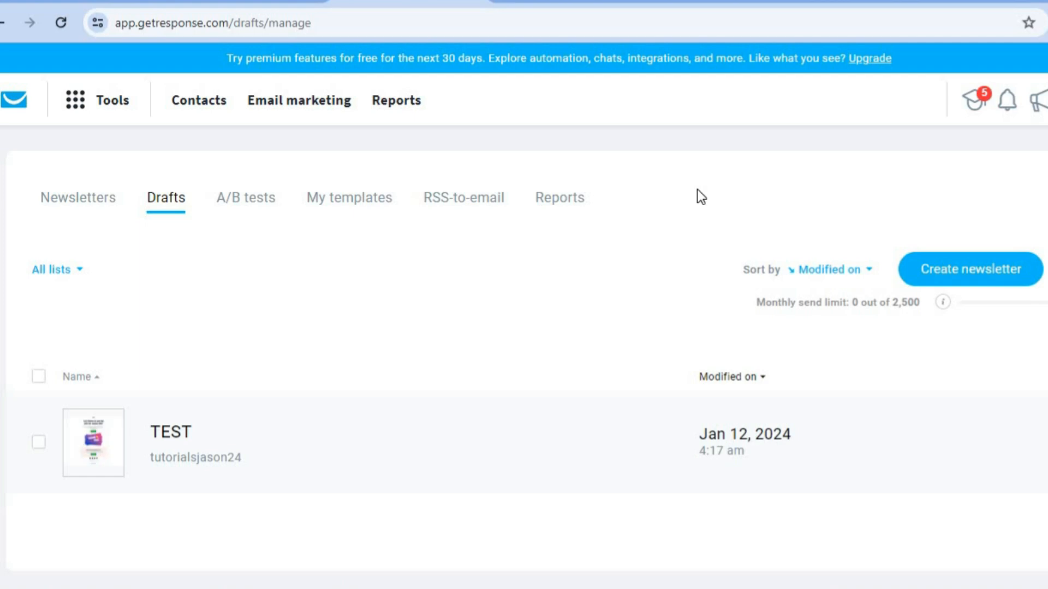
left_click(18, 102)
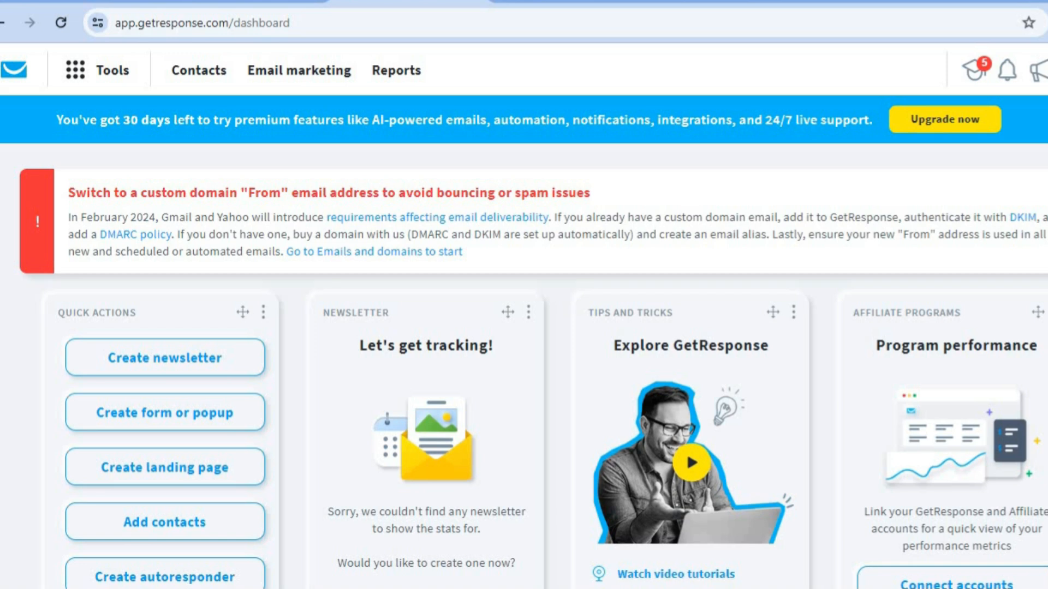
Choose Create form or popup from the dashboard's Quick actions
scroll(524, 317, "down", 4)
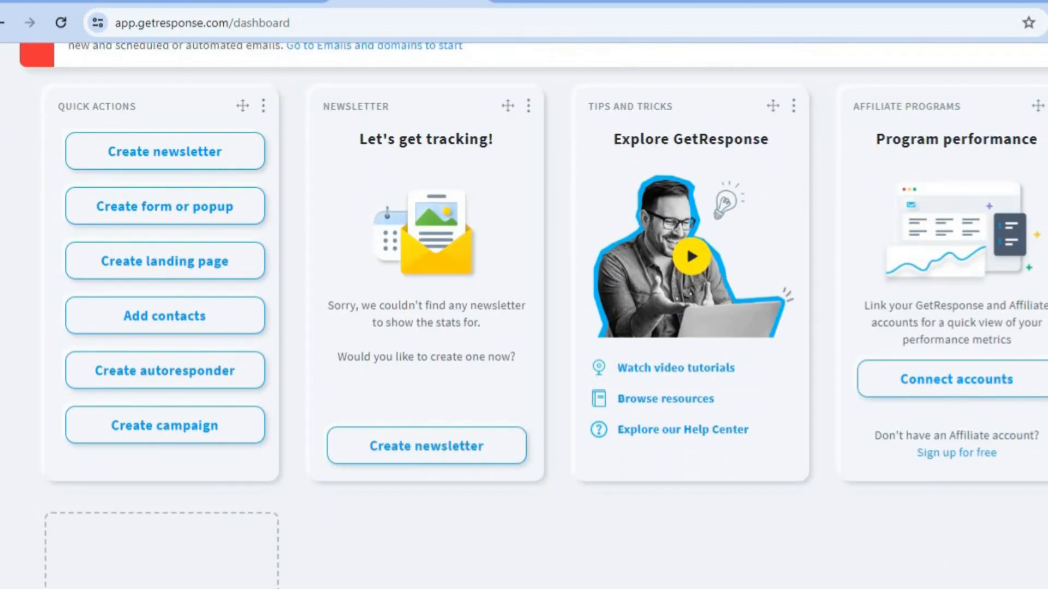
left_click(185, 214)
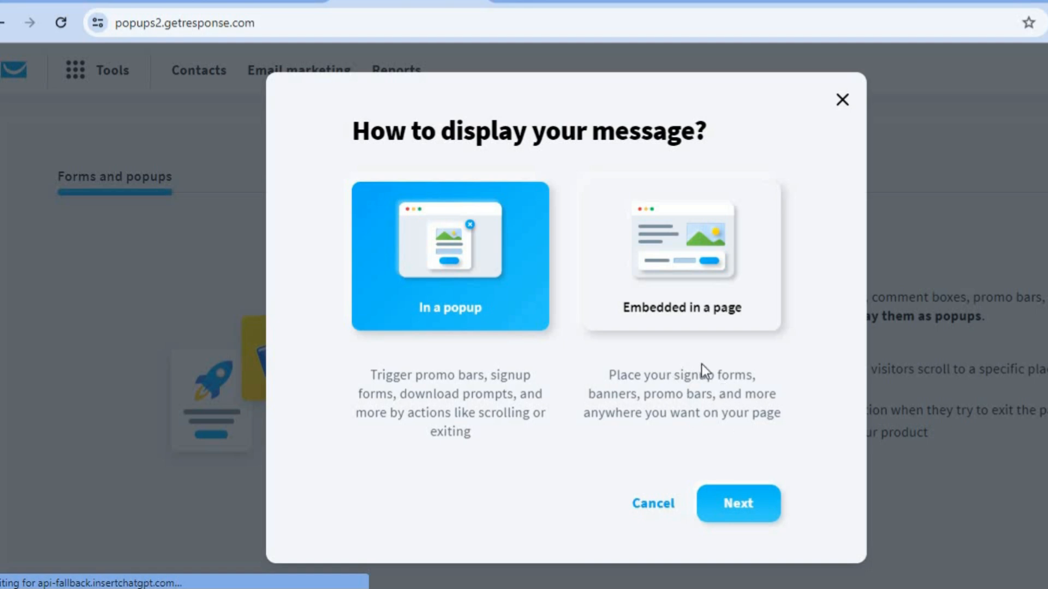
Pick Embedded in a page as the form's display and continue to templates
left_click(699, 299)
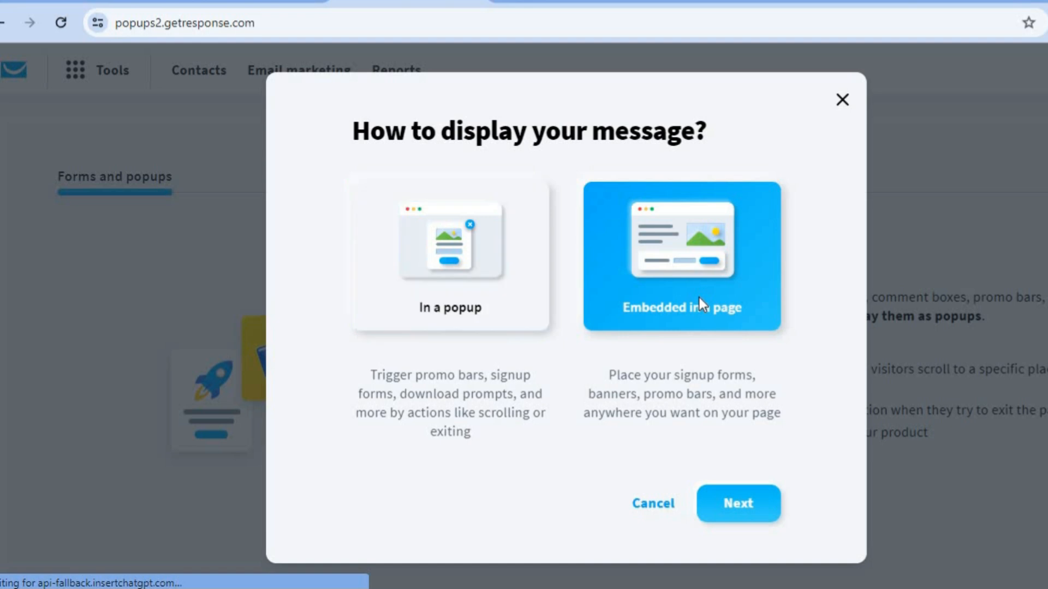
left_click(746, 502)
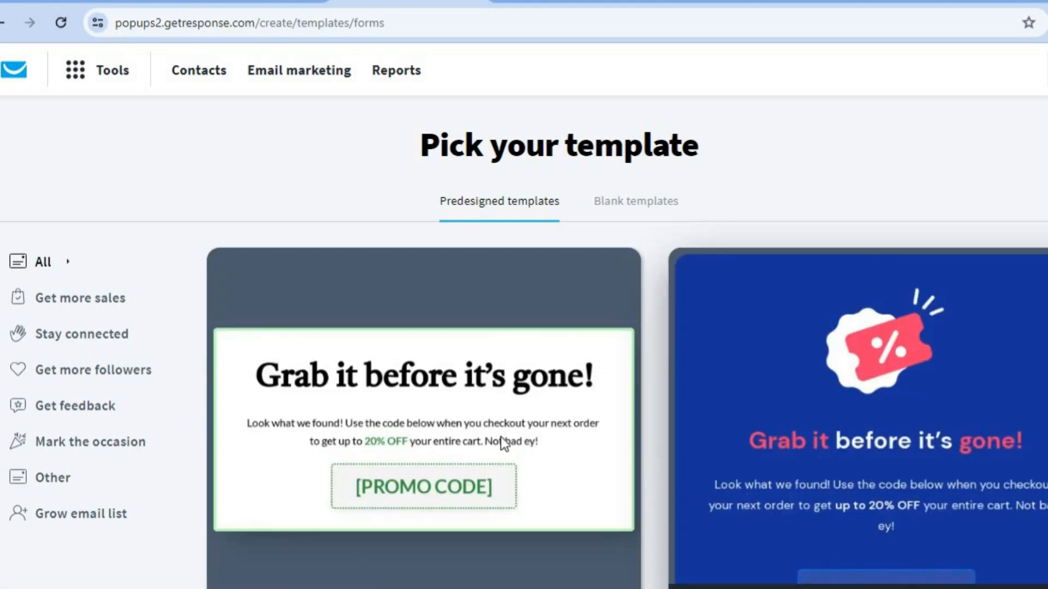
Browse the Get more sales, Stay connected and Get feedback template categories
left_click(107, 299)
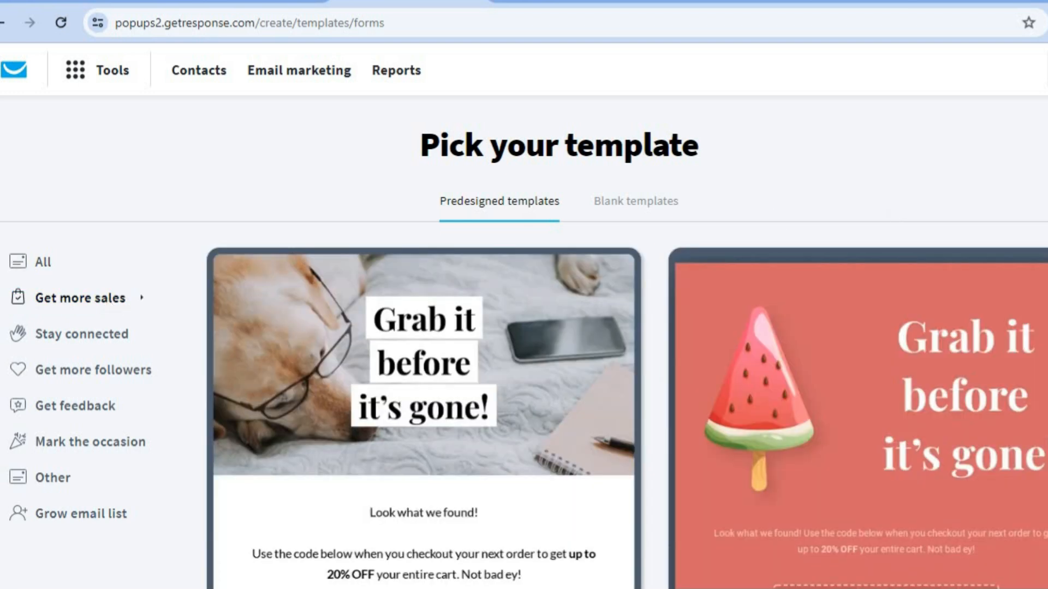
scroll(524, 316, "down", 10)
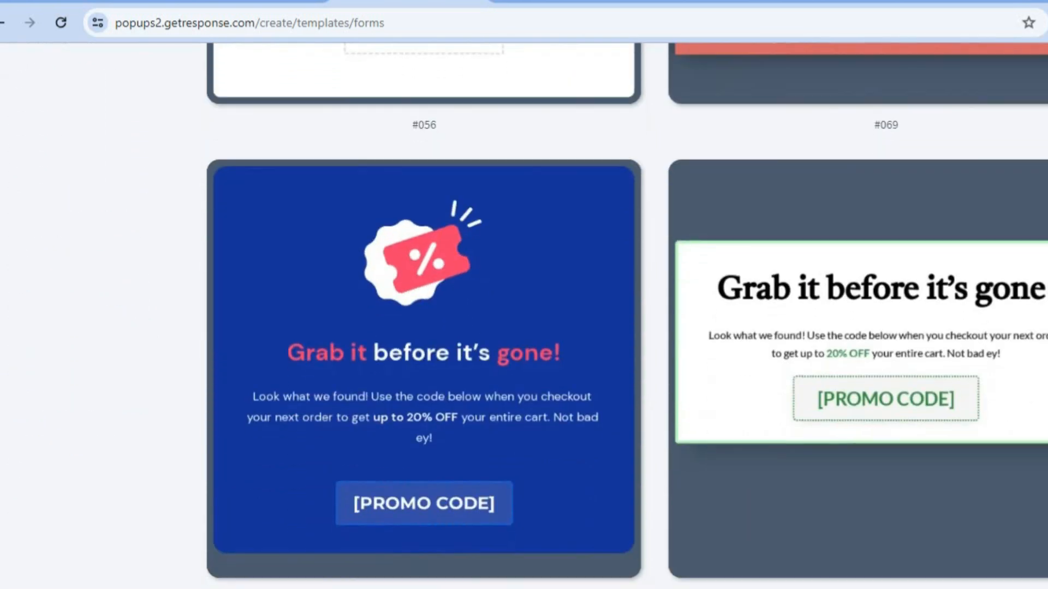
scroll(524, 316, "up", 8)
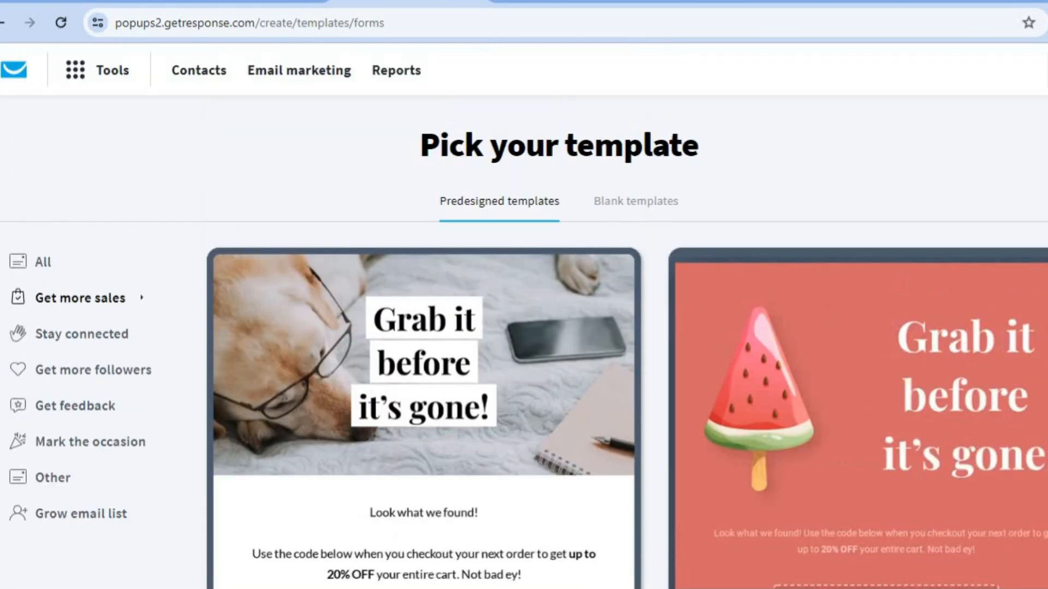
left_click(101, 351)
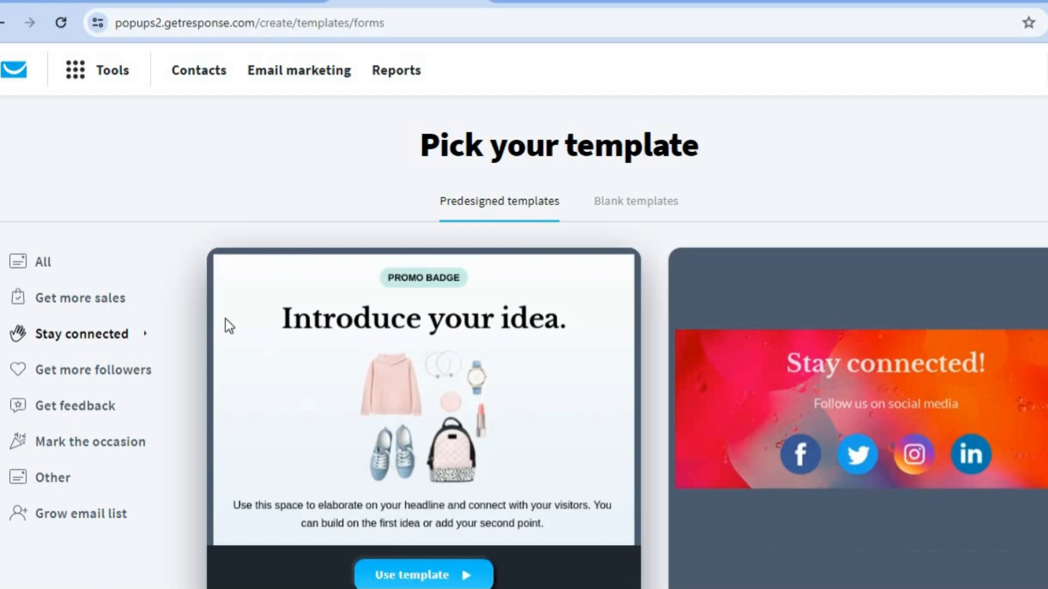
left_click(87, 411)
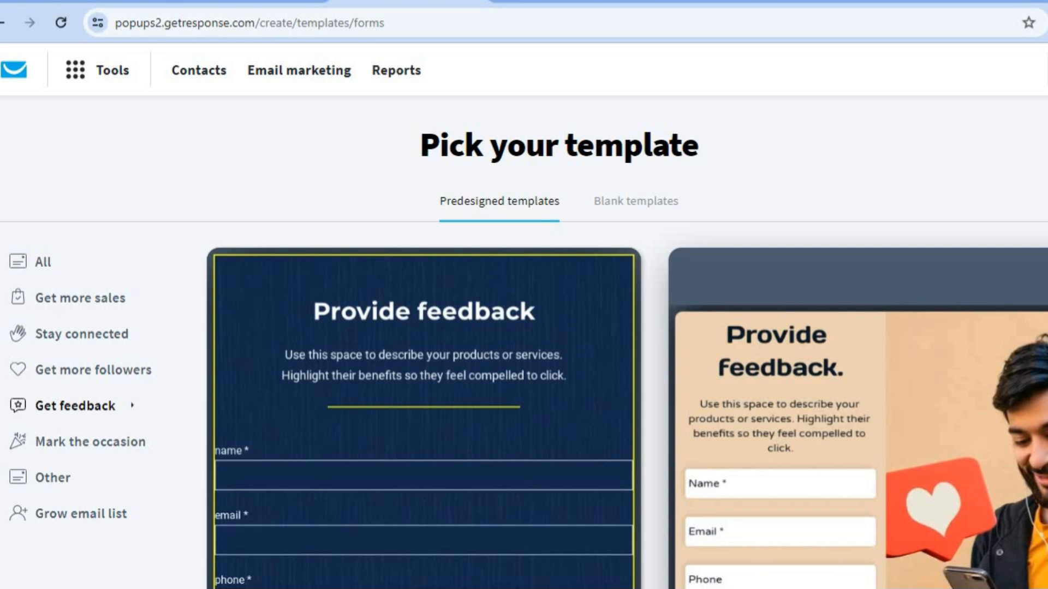
scroll(557, 350, "down", 9)
scroll(557, 349, "up", 9)
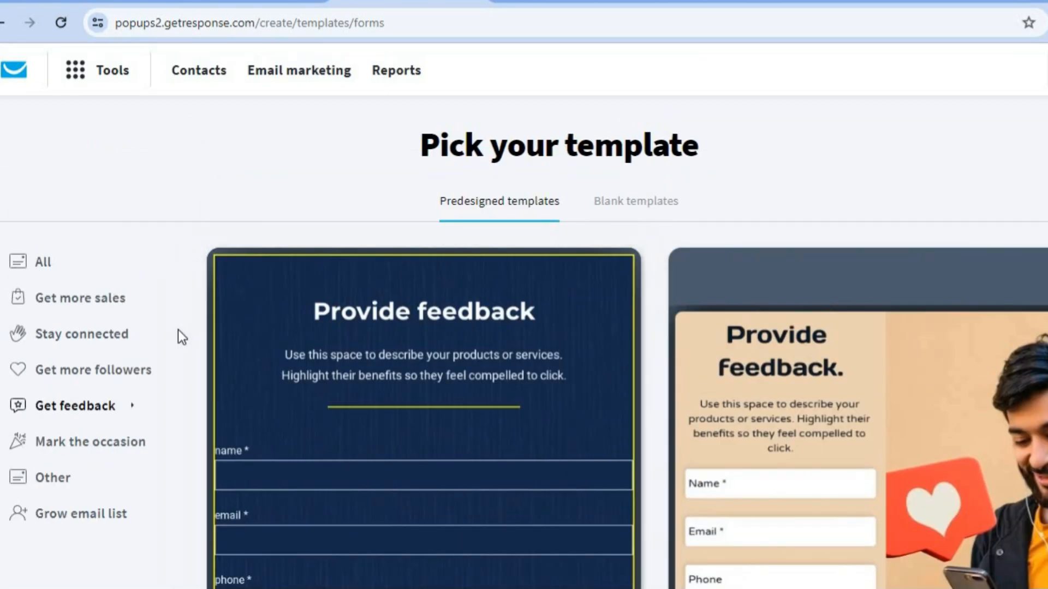
Return to Get more sales and start the form from watermelon template #069
left_click(87, 301)
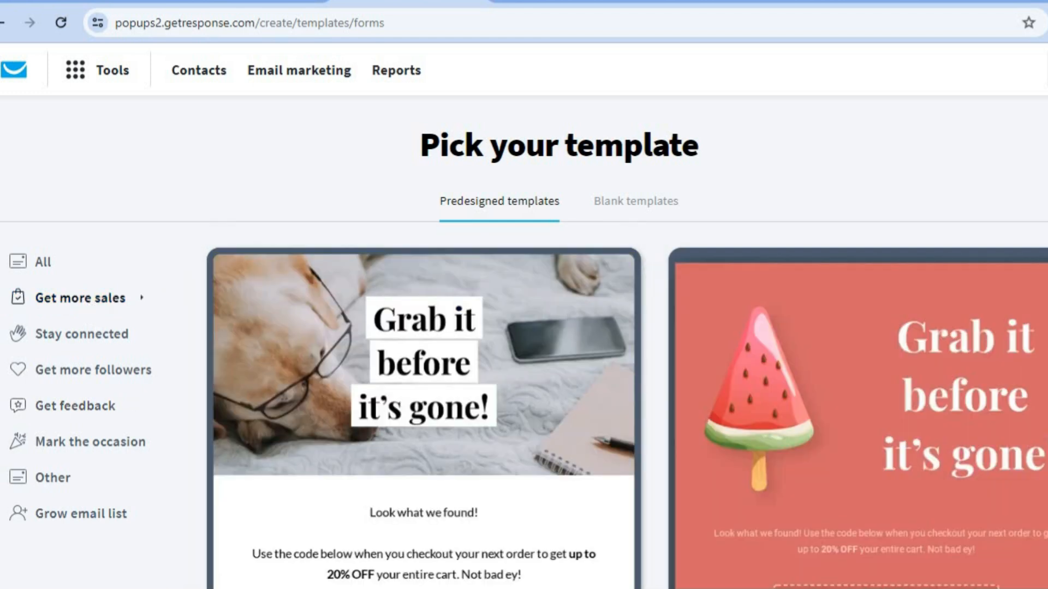
scroll(524, 316, "down", 5)
scroll(524, 317, "up", 5)
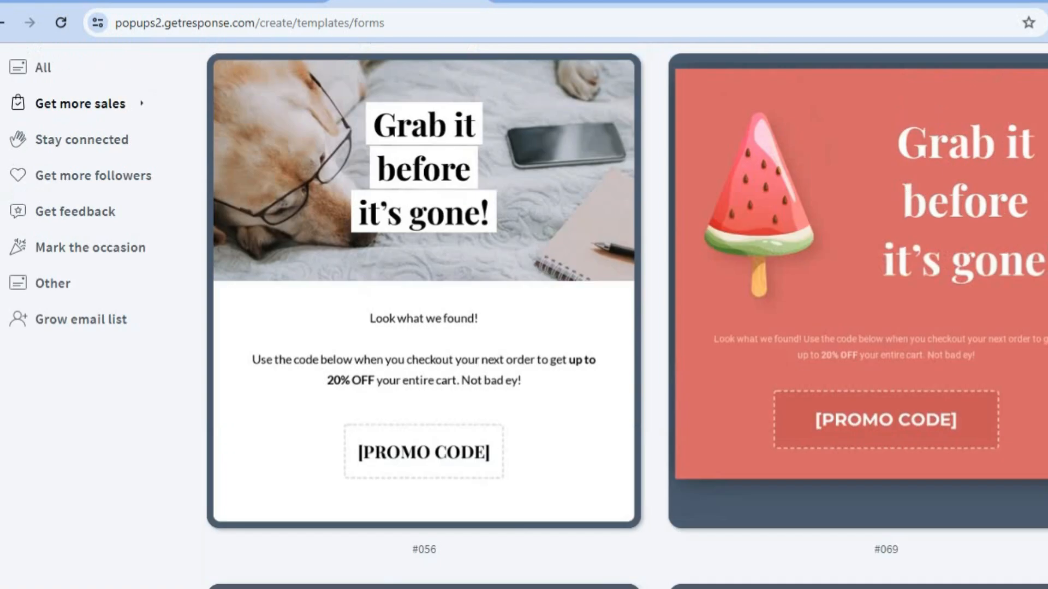
scroll(524, 316, "down", 4)
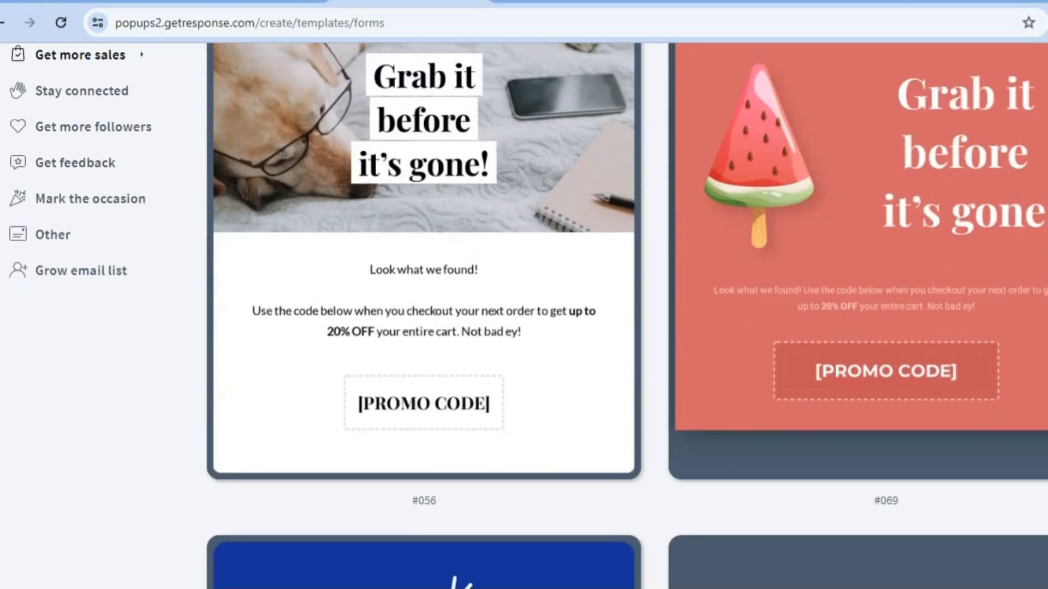
mouse_move(870, 200)
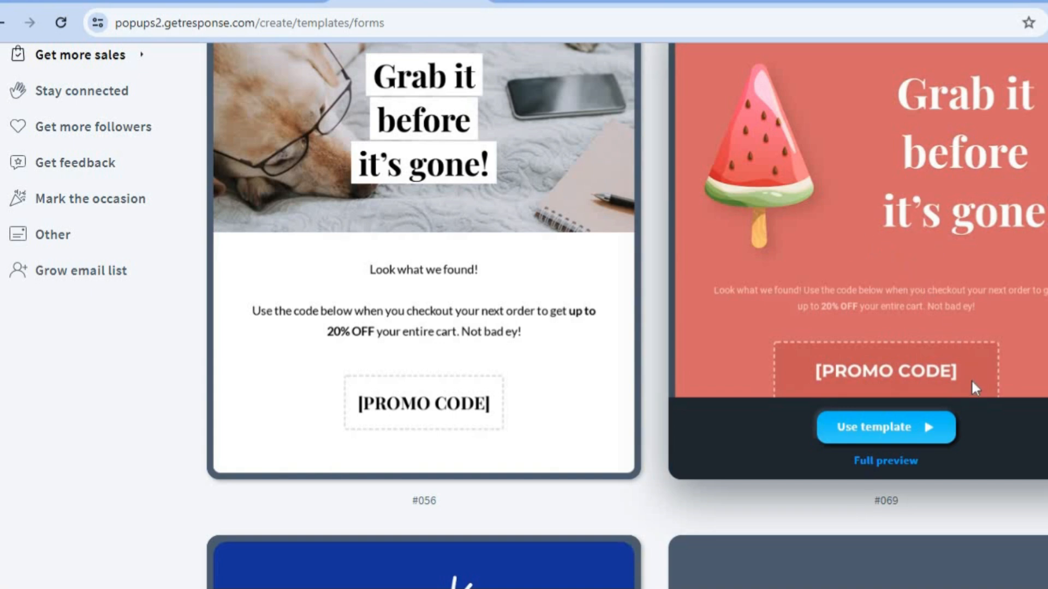
left_click(862, 430)
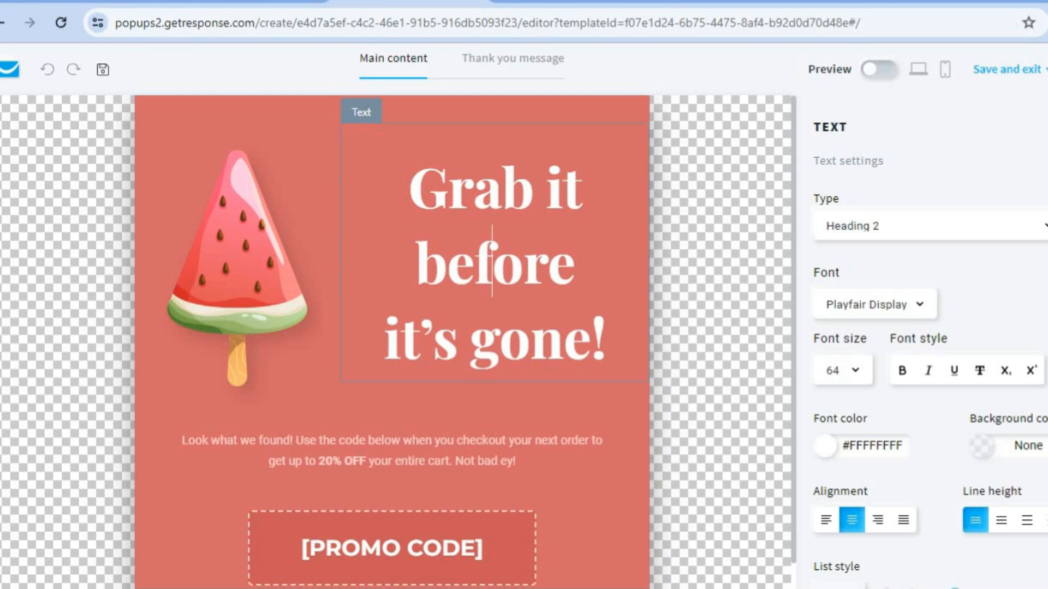
scroll(928, 355, "down", 2)
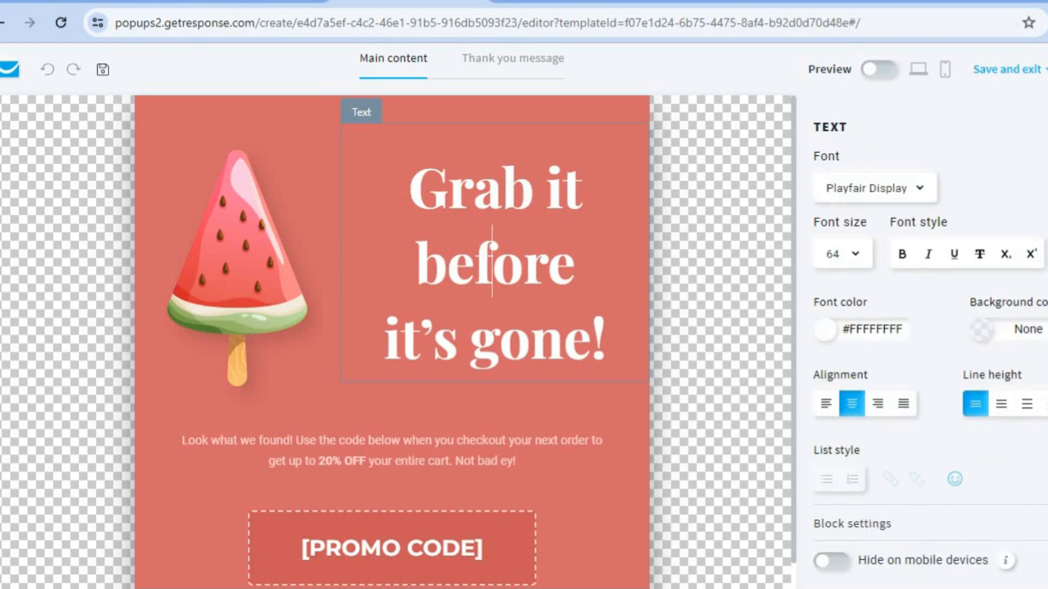
scroll(928, 354, "up", 2)
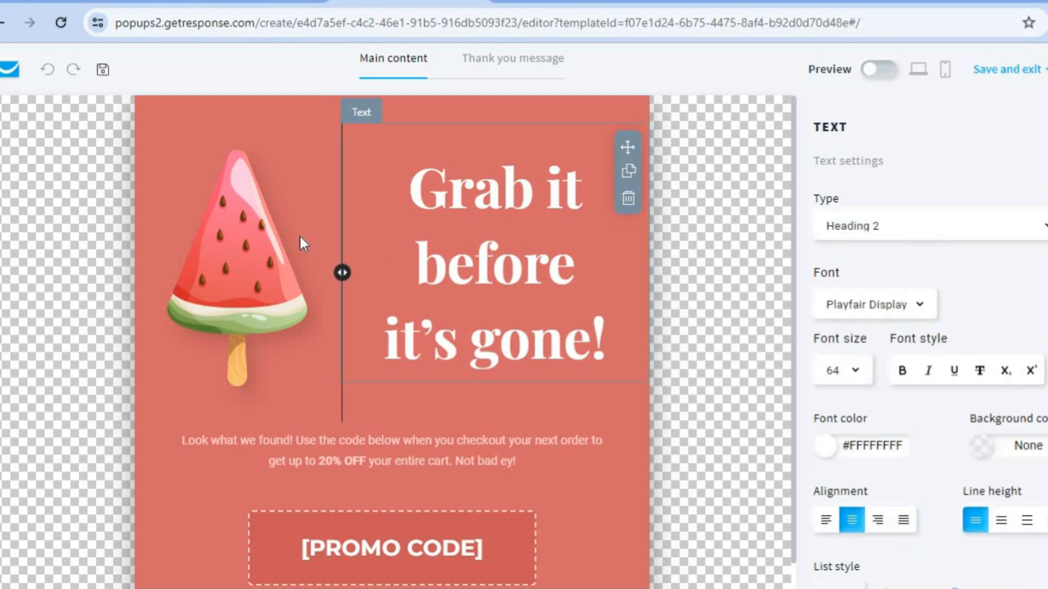
left_click(222, 240)
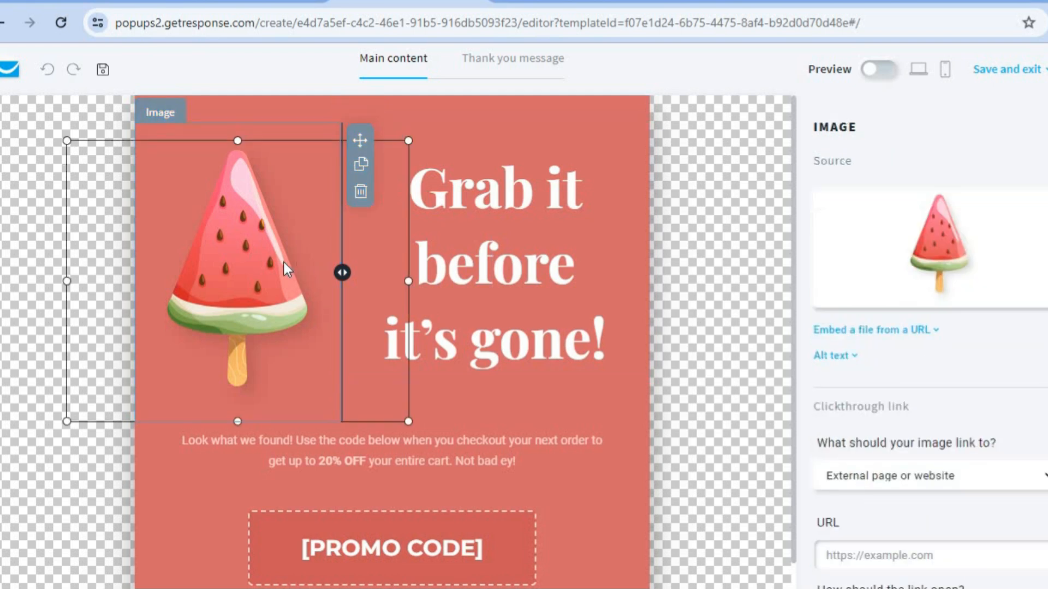
mouse_move(926, 274)
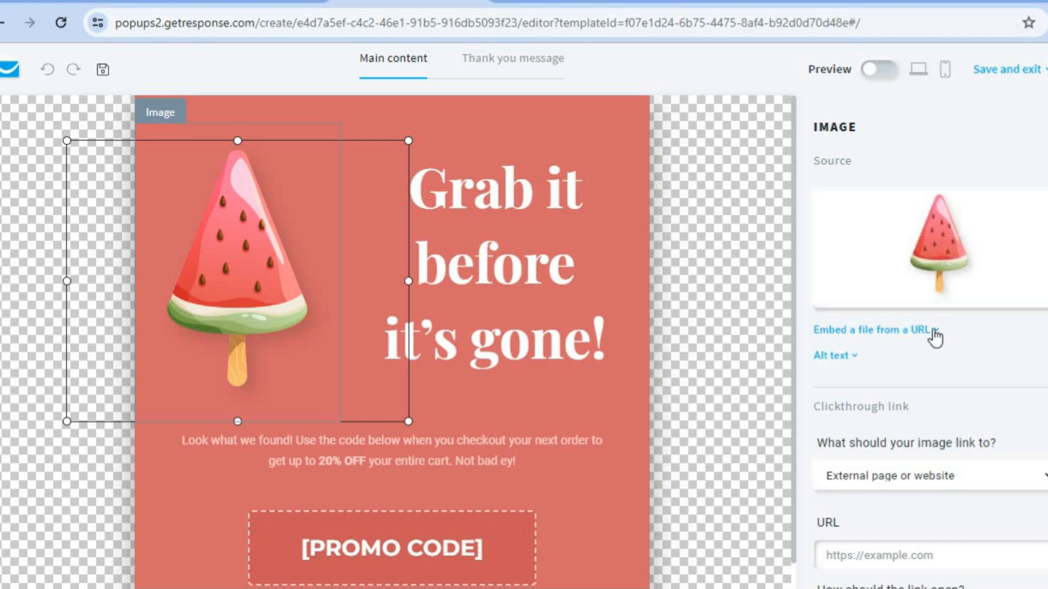
scroll(928, 371, "down", 3)
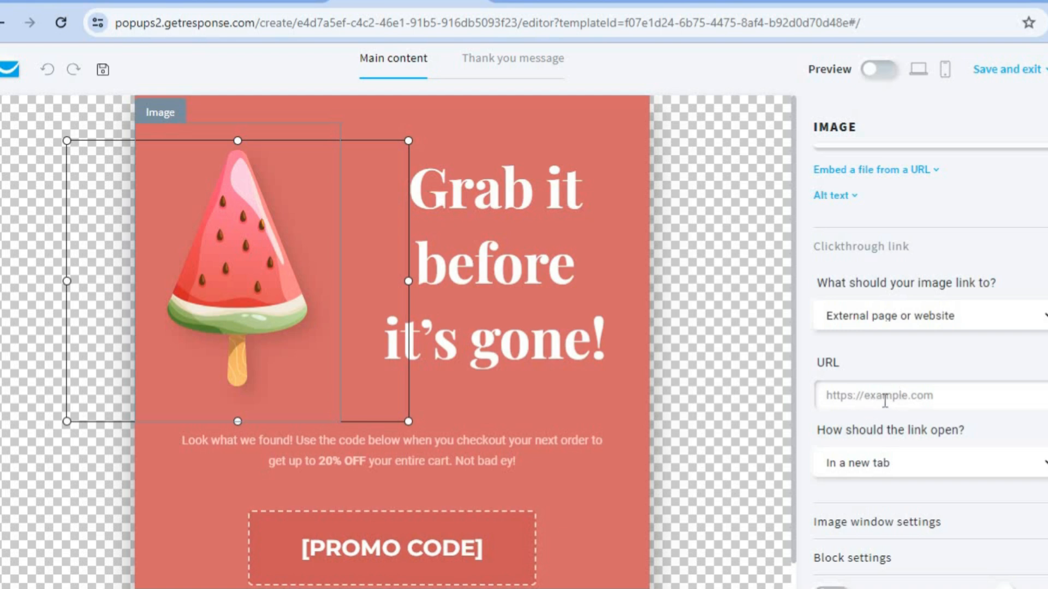
left_click(403, 539)
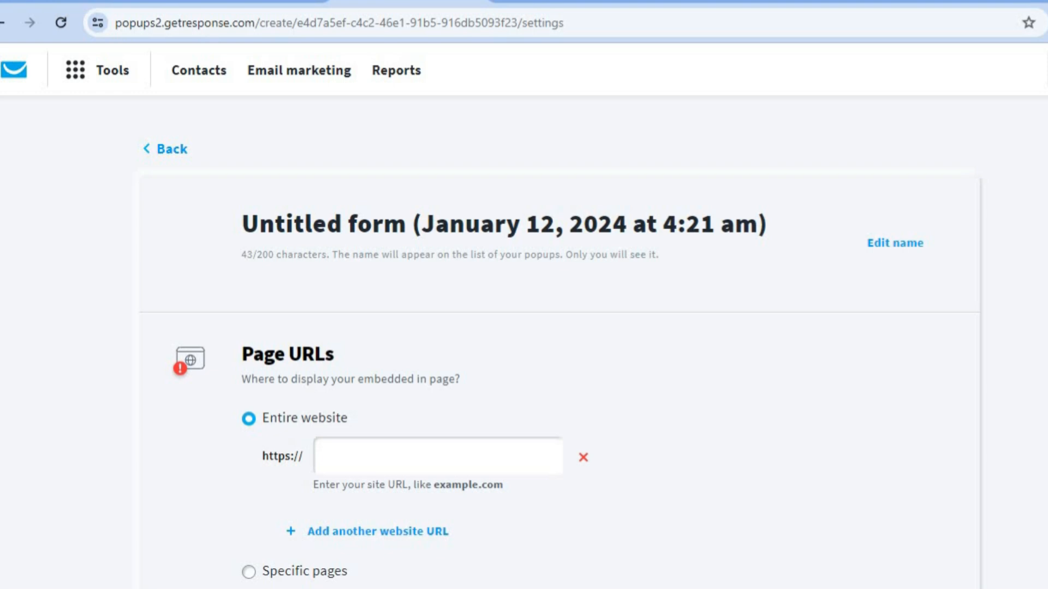
Limit the popup to Specific pages, review the embedded form code, then return to the dashboard
scroll(524, 317, "down", 4)
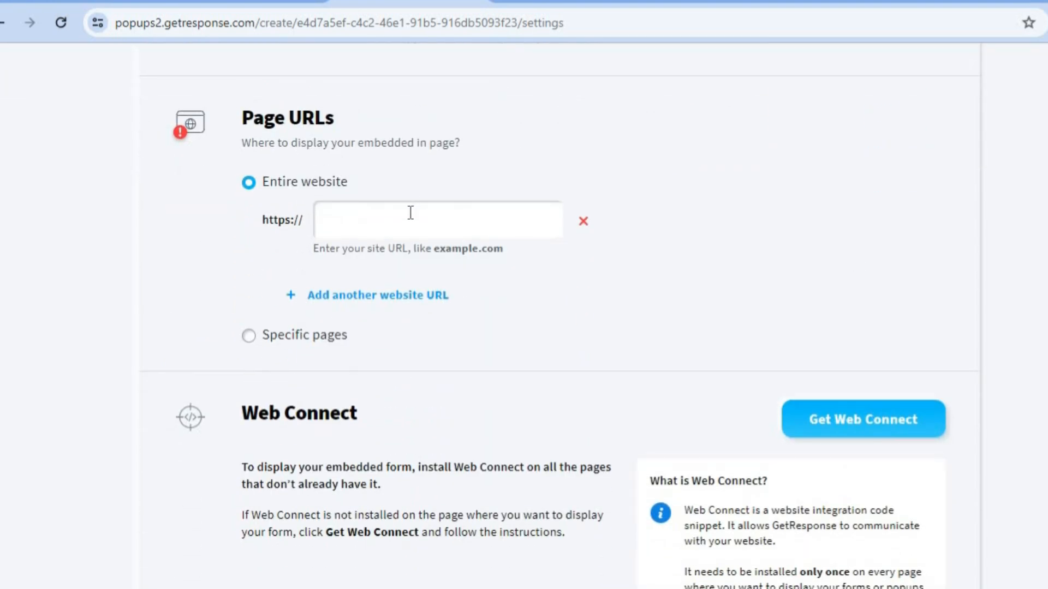
left_click(293, 338)
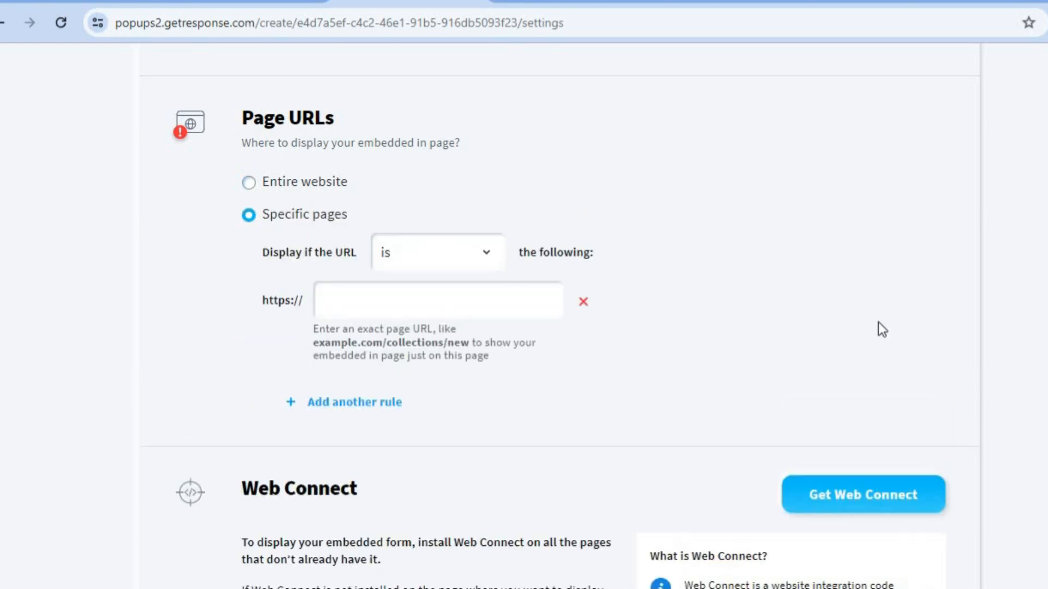
scroll(560, 316, "down", 4)
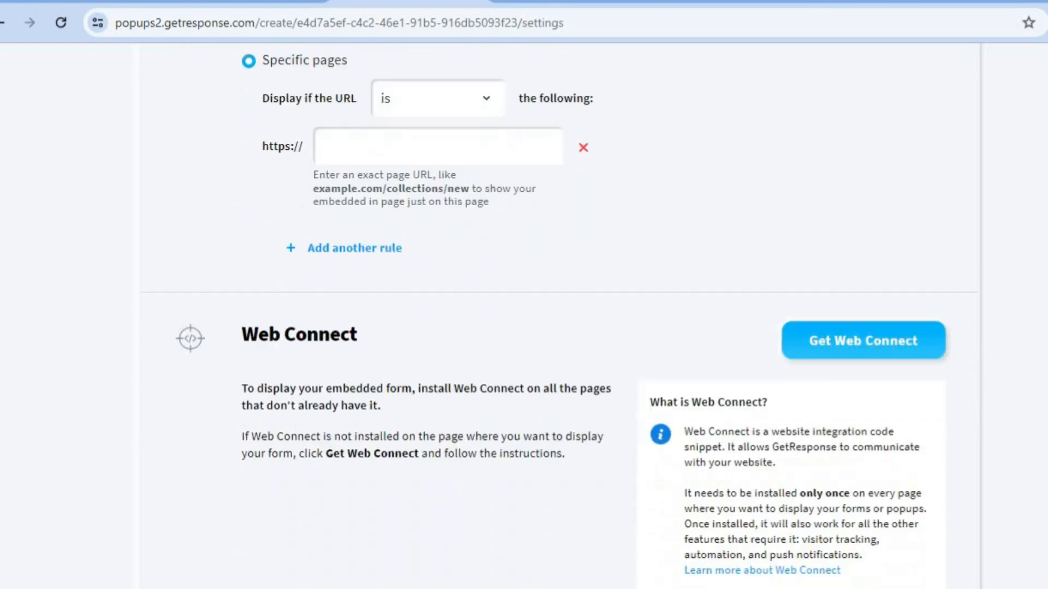
scroll(825, 316, "down", 1)
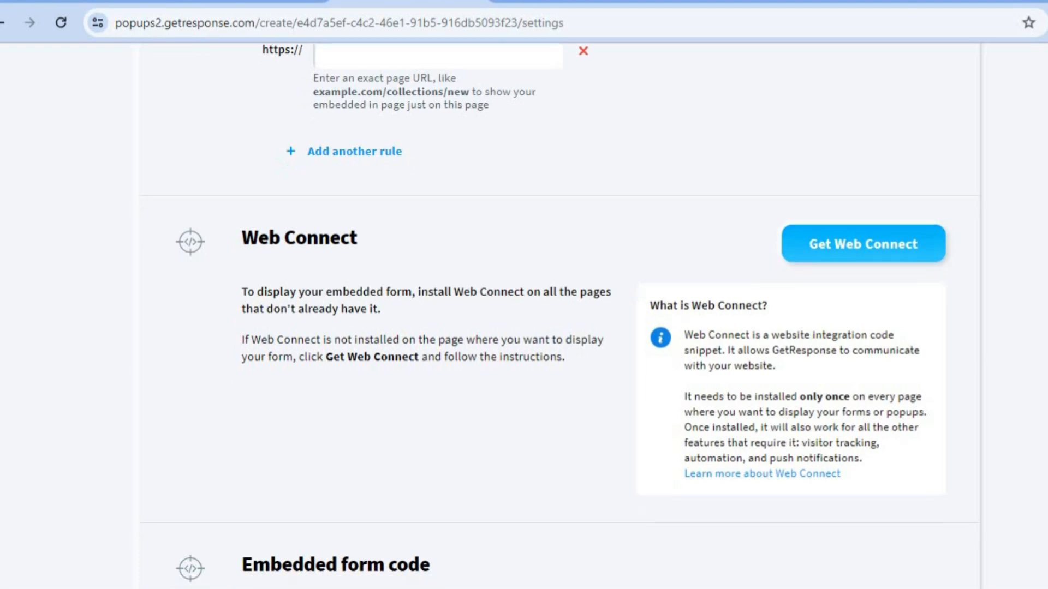
scroll(558, 316, "down", 4)
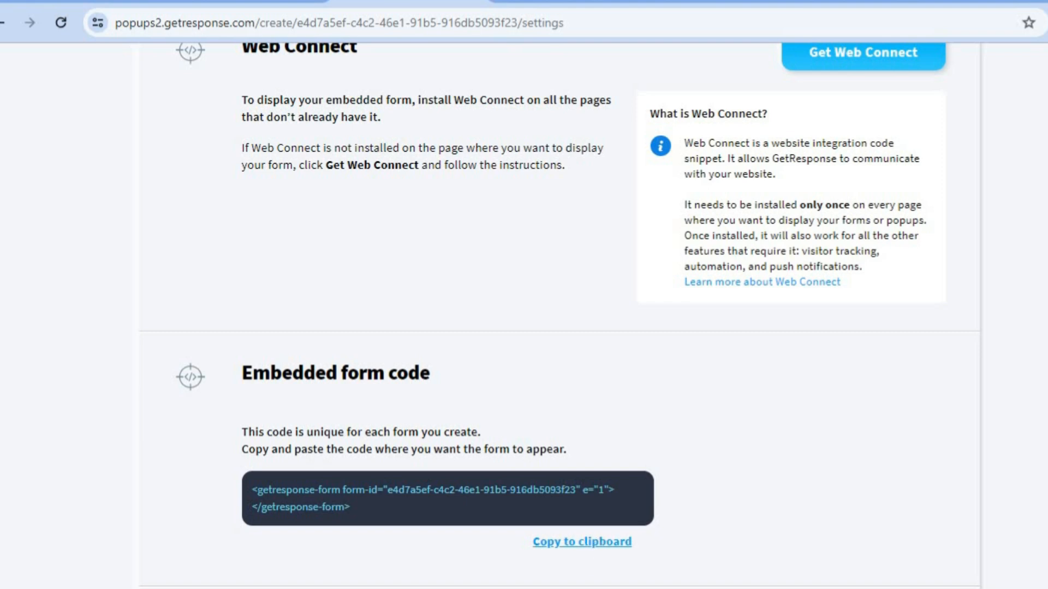
scroll(559, 316, "up", 15)
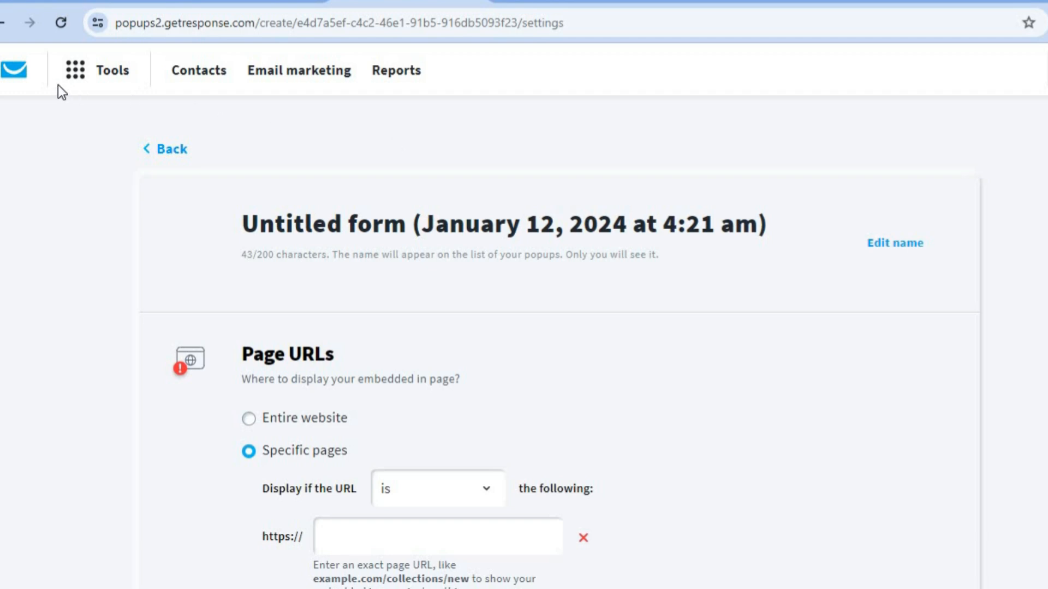
left_click(22, 76)
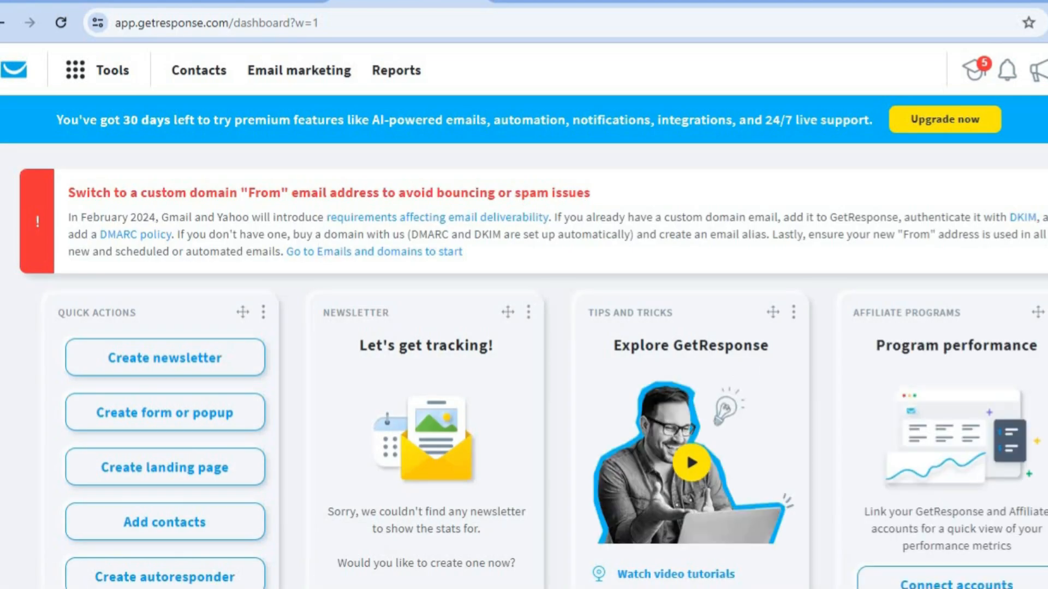
Begin a new AI campaign using Create autoresponder under the dashboard's Quick Actions
scroll(318, 334, "down", 3)
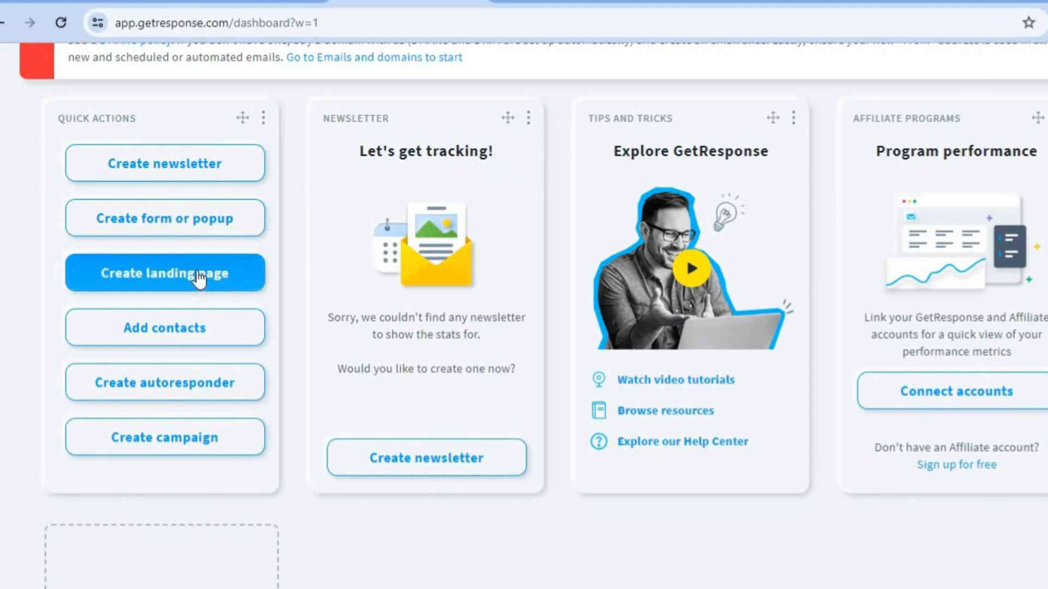
left_click(243, 387)
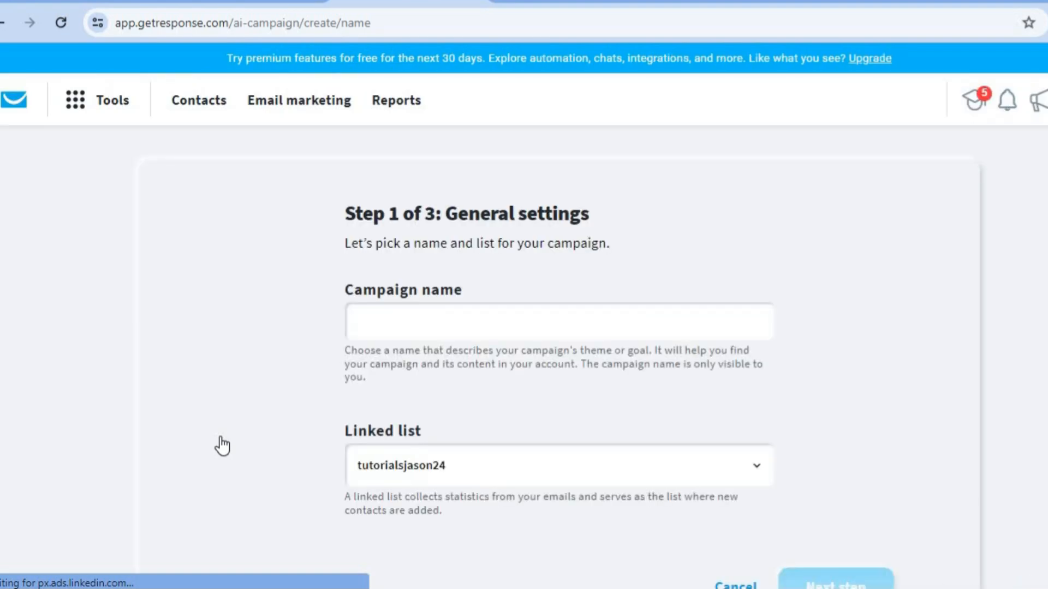
Name the campaign 'TEST' and advance to Step 2 of 3
left_click(428, 325)
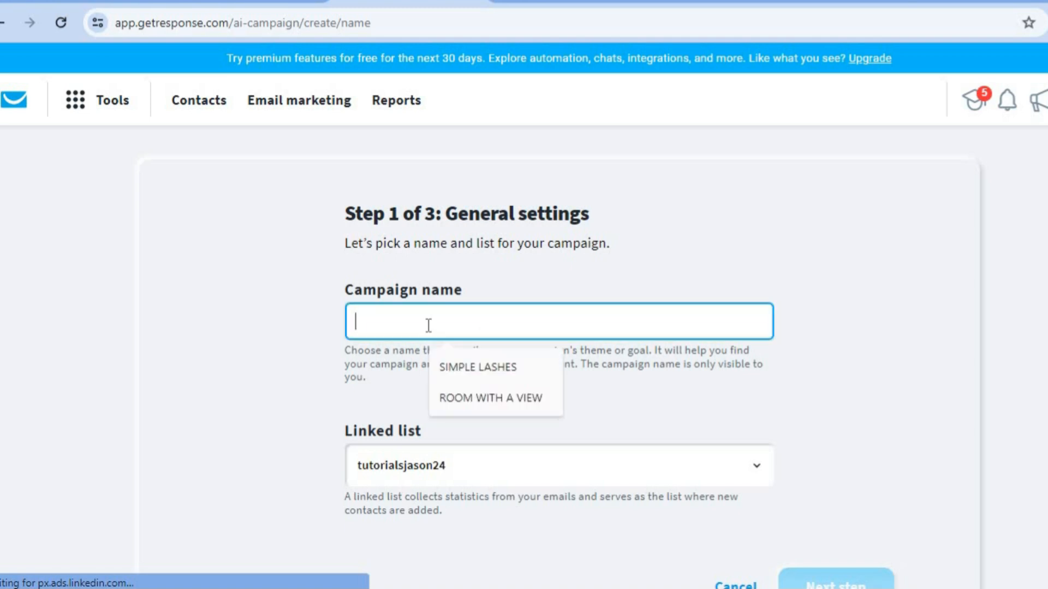
type("TEST")
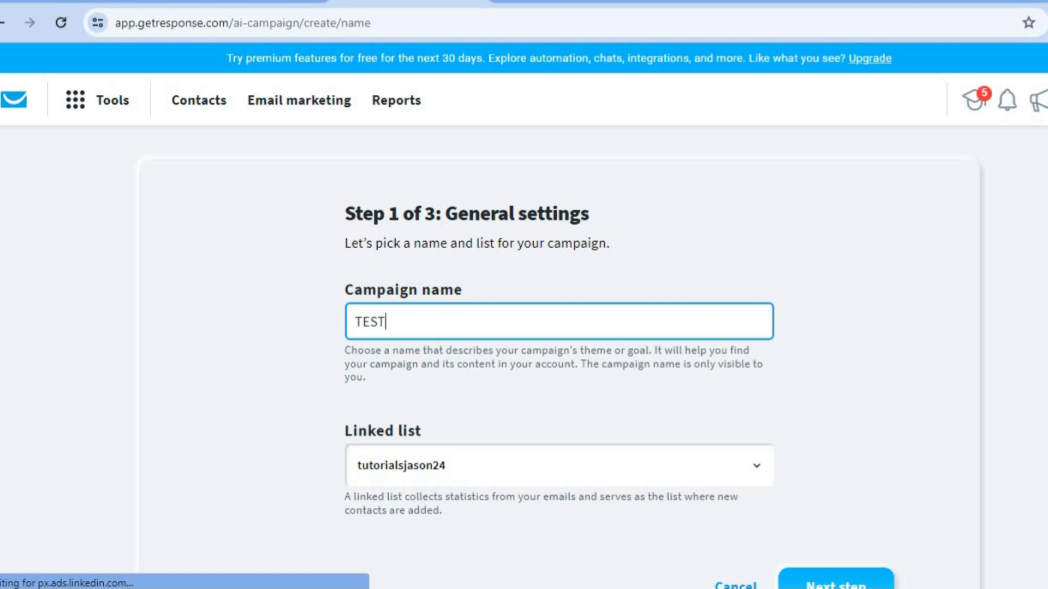
scroll(524, 311, "down", 3)
left_click(851, 434)
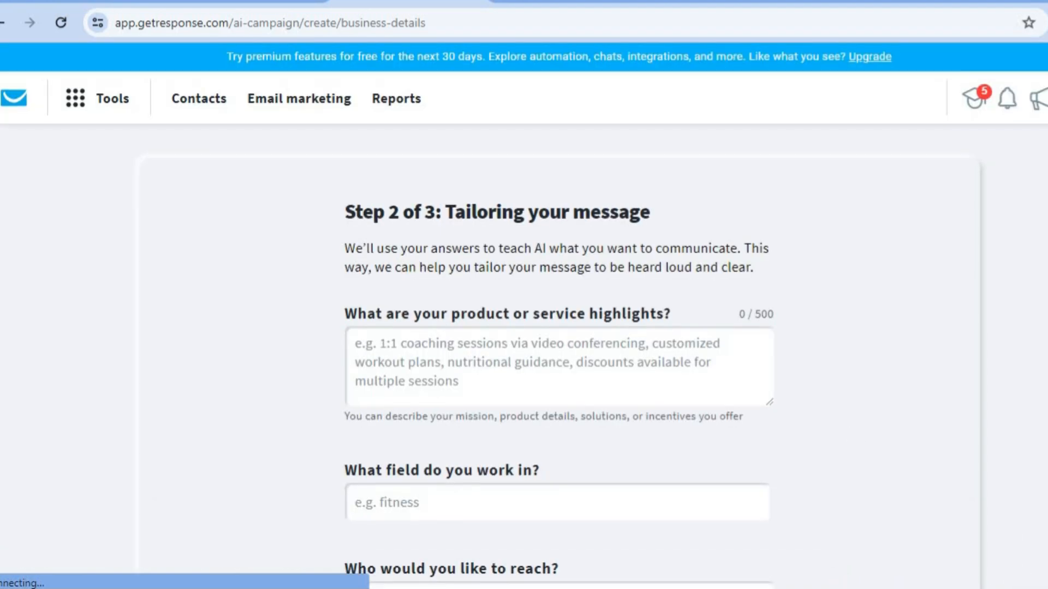
Scroll through the Step 2 Tailoring your message questions to the bottom and back up
scroll(523, 319, "down", 2)
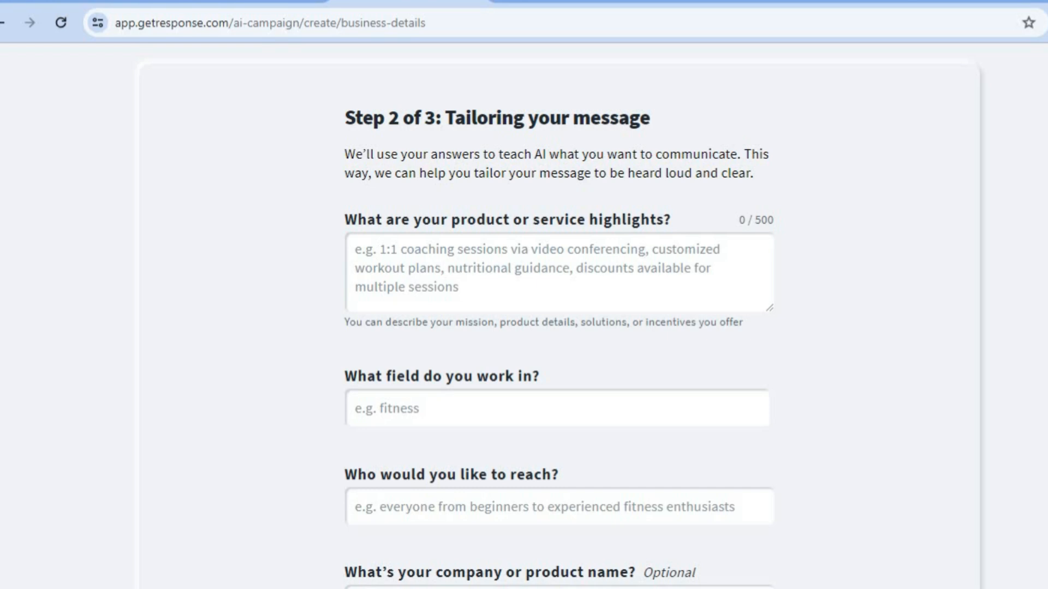
scroll(558, 316, "down", 5)
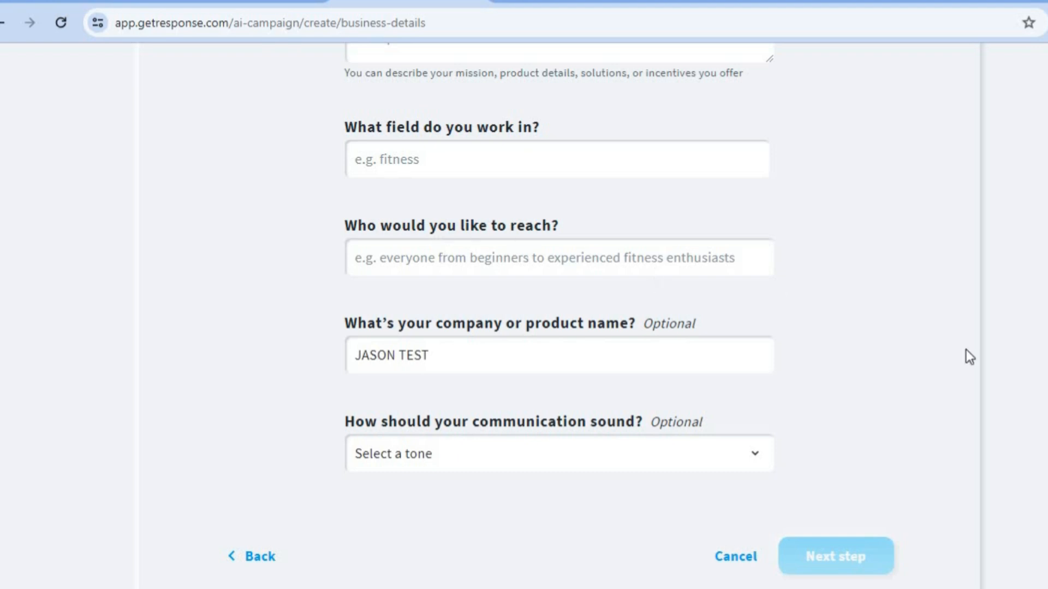
scroll(524, 319, "down", 2)
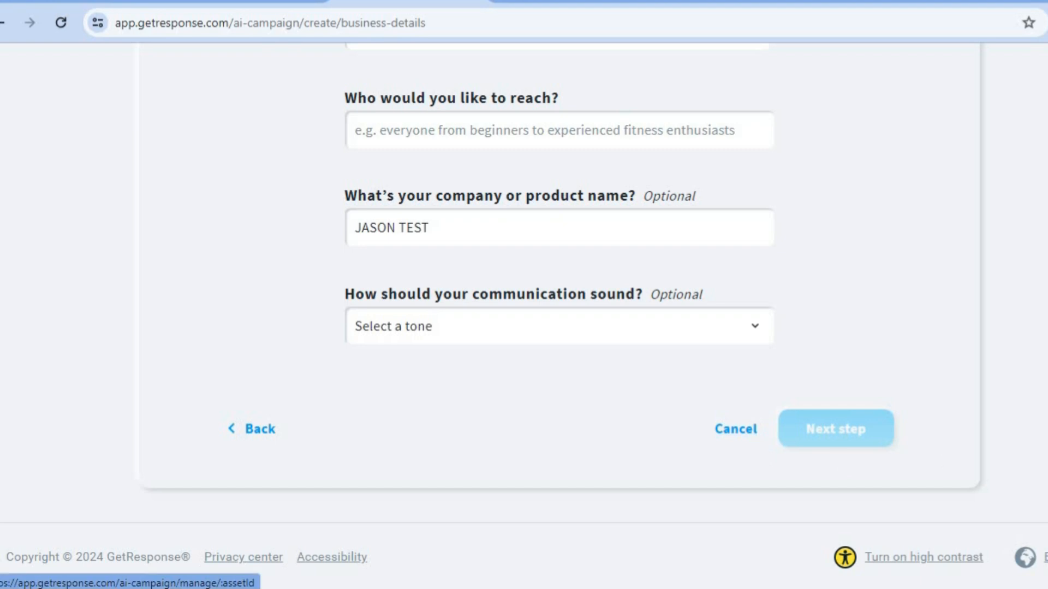
scroll(753, 454, "up", 4)
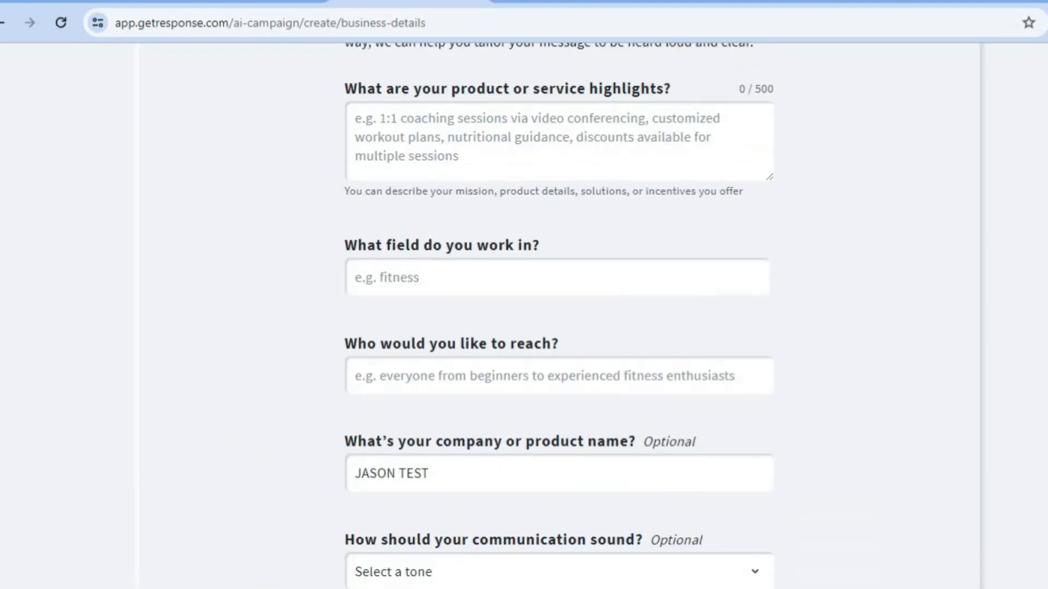
scroll(560, 317, "up", 4)
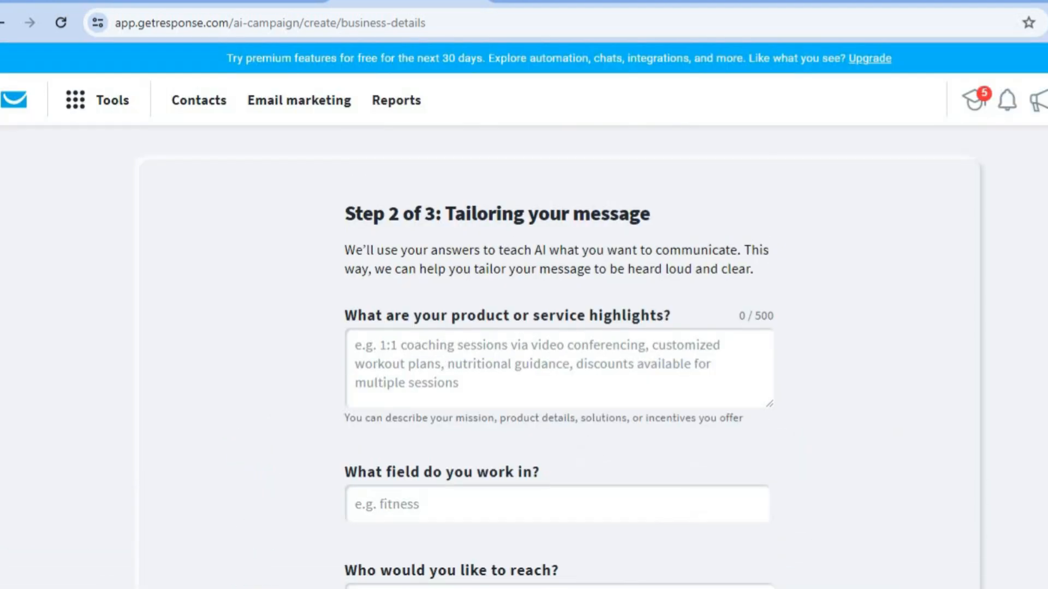